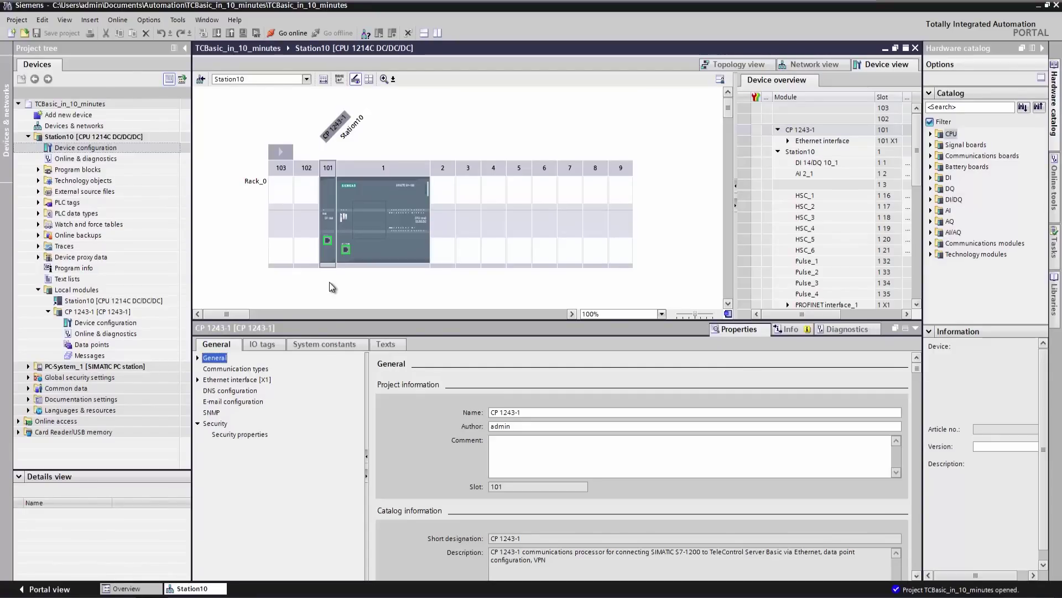
Enable telecontrol communication on the CP 1243-1 and open its Security properties.
click(258, 370)
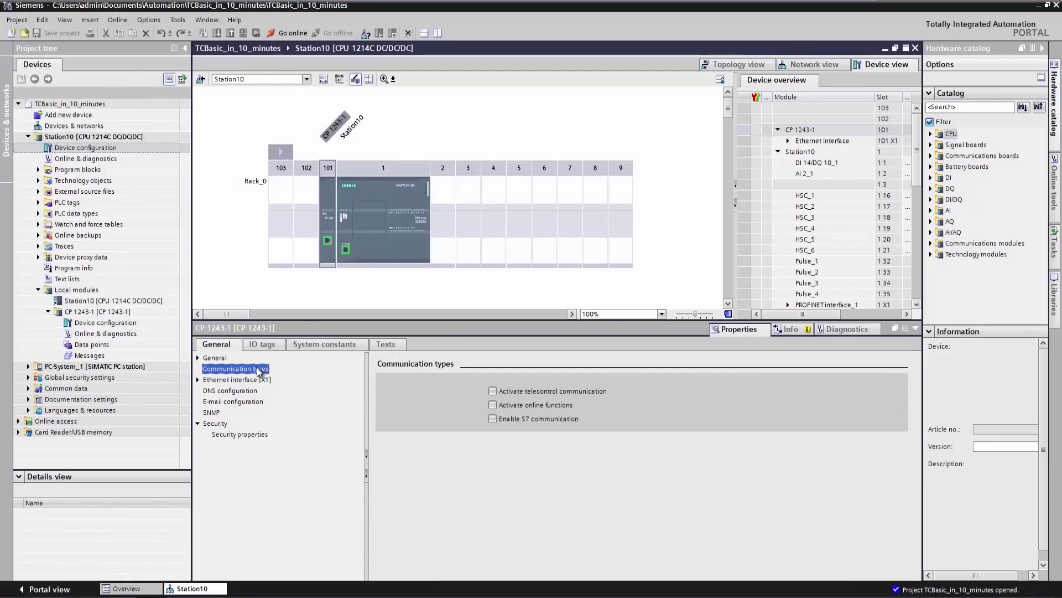
click(492, 391)
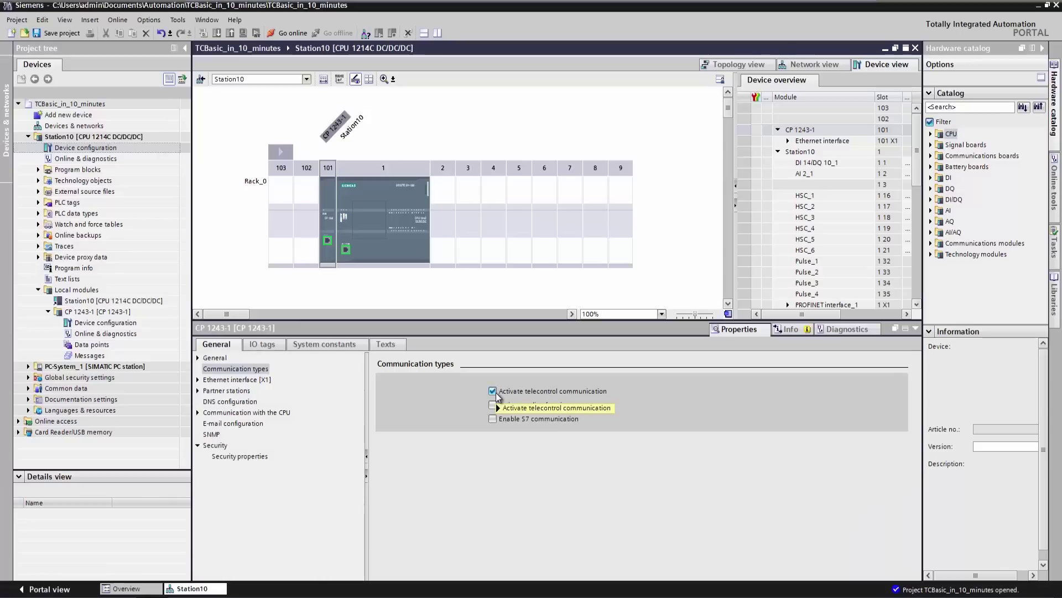
mouse_move(496, 393)
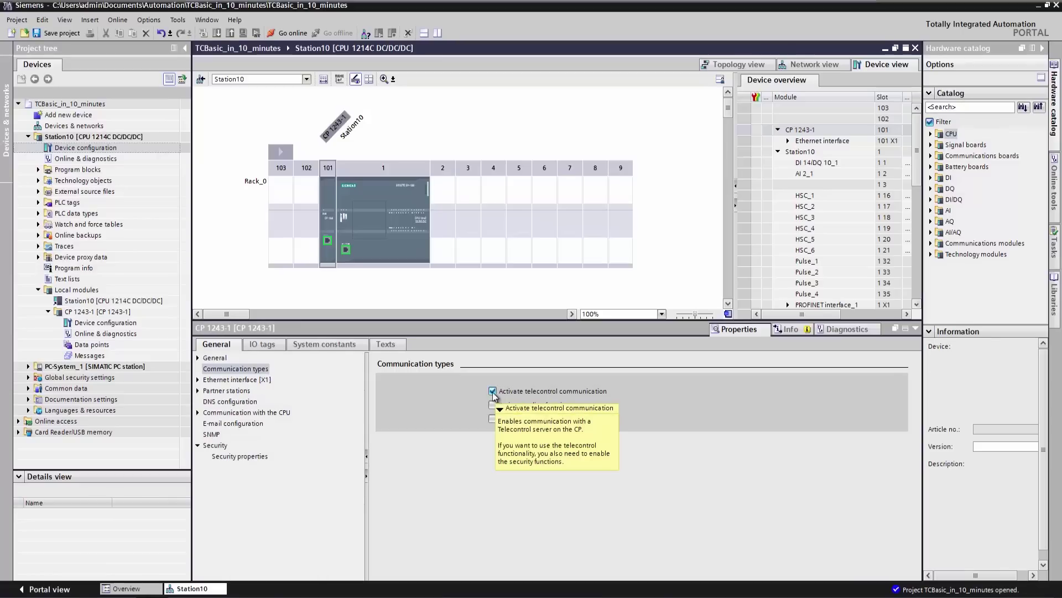
click(254, 457)
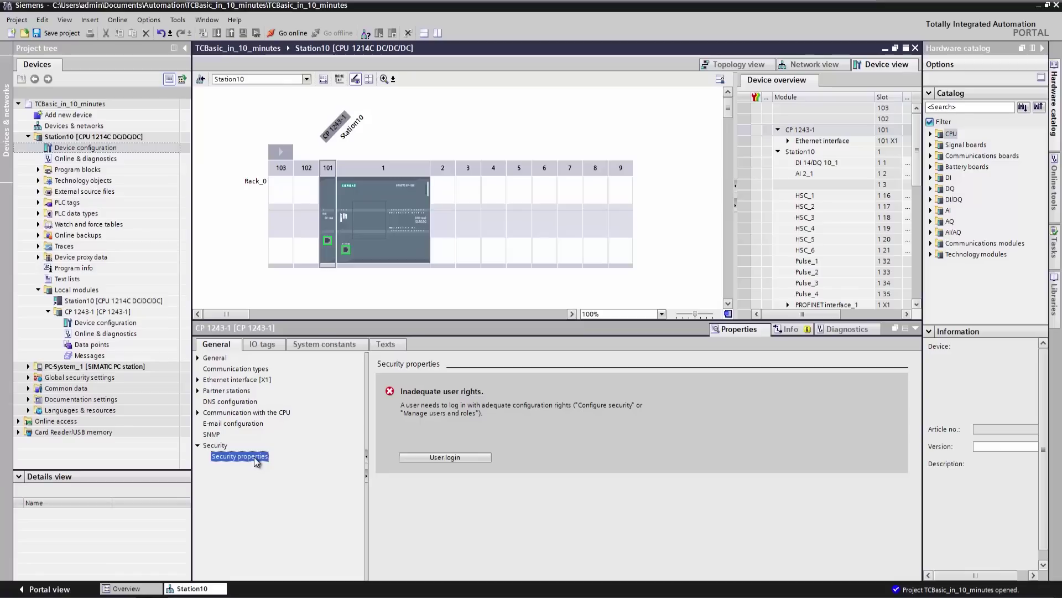
Log on as security user 'admin' with a password and its confirmation.
click(410, 459)
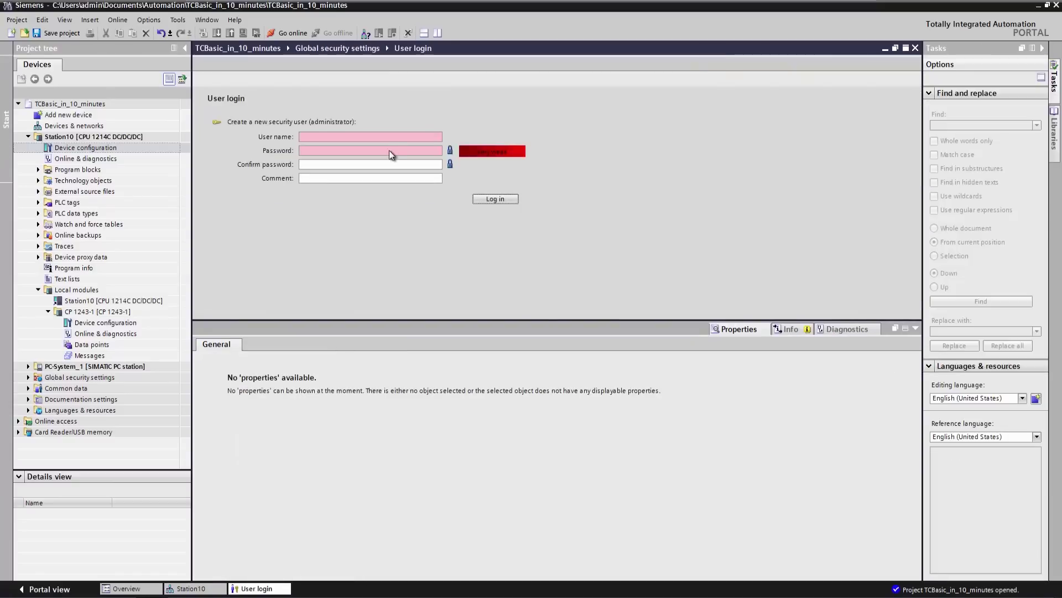
click(368, 134)
text(admin)
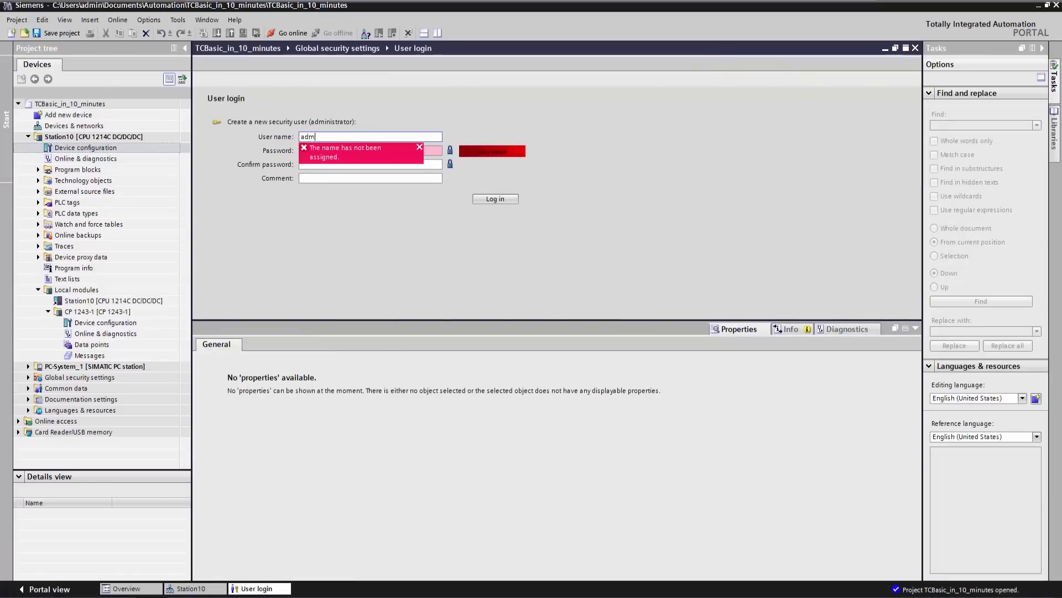
key(Tab)
text(********)
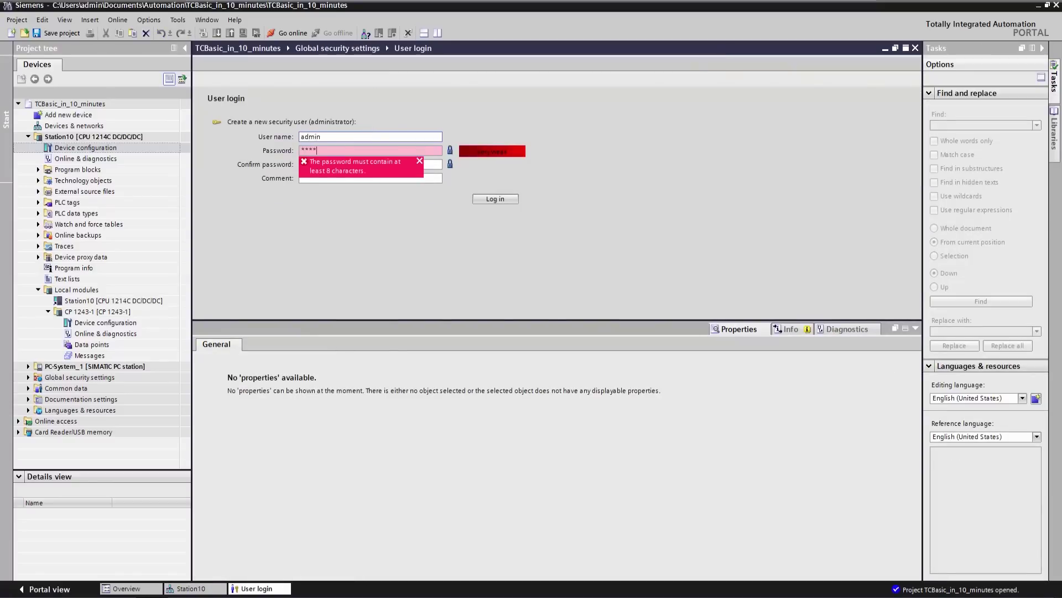
text(*)
key(Tab)
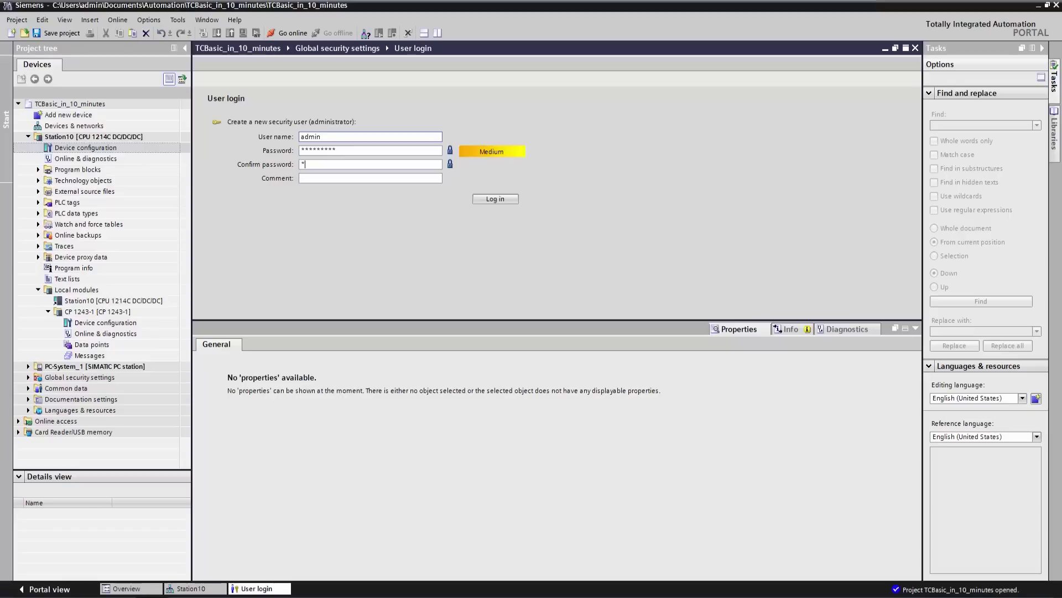
text(********)
key(Return)
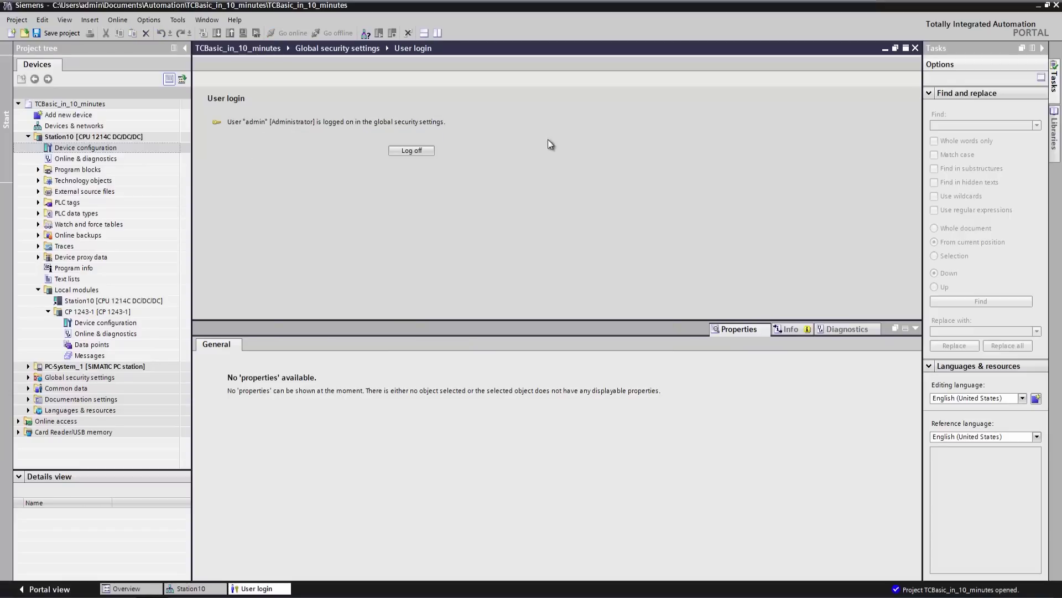
Return to the Station10 device view and activate the CP's security features.
click(916, 48)
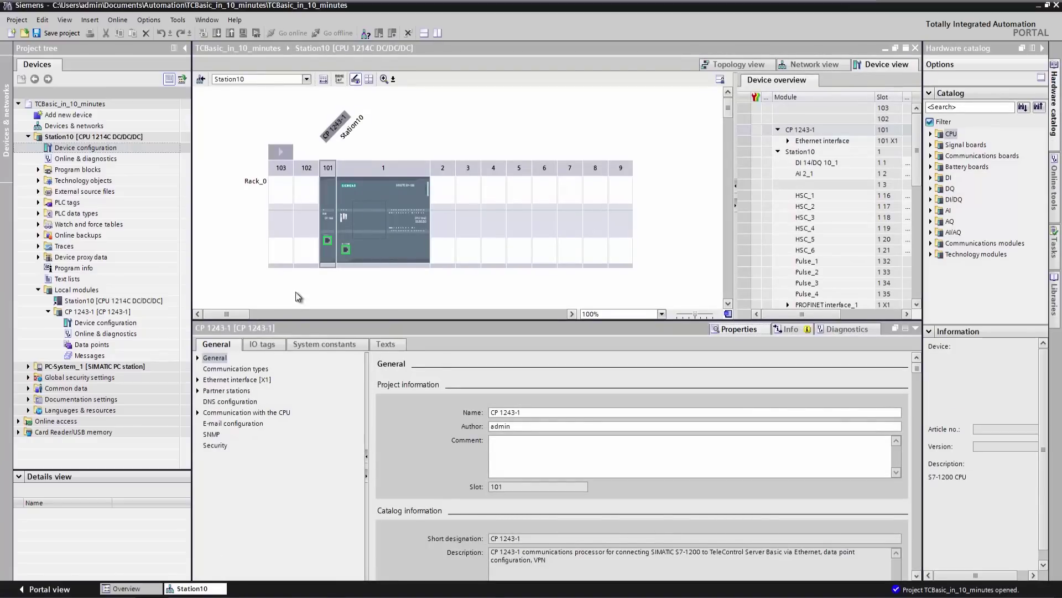
click(227, 454)
click(221, 446)
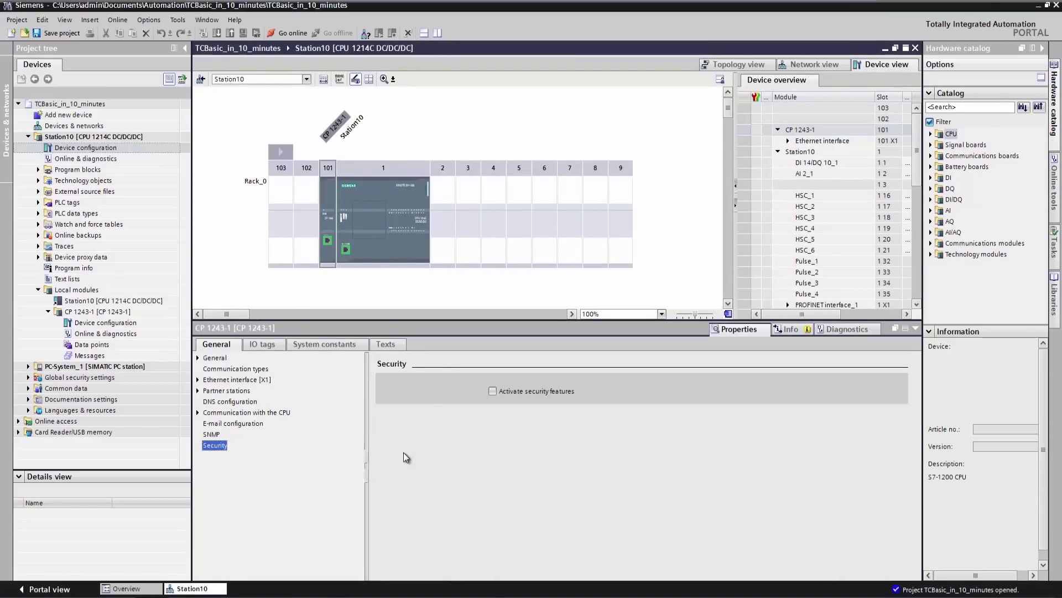
click(492, 392)
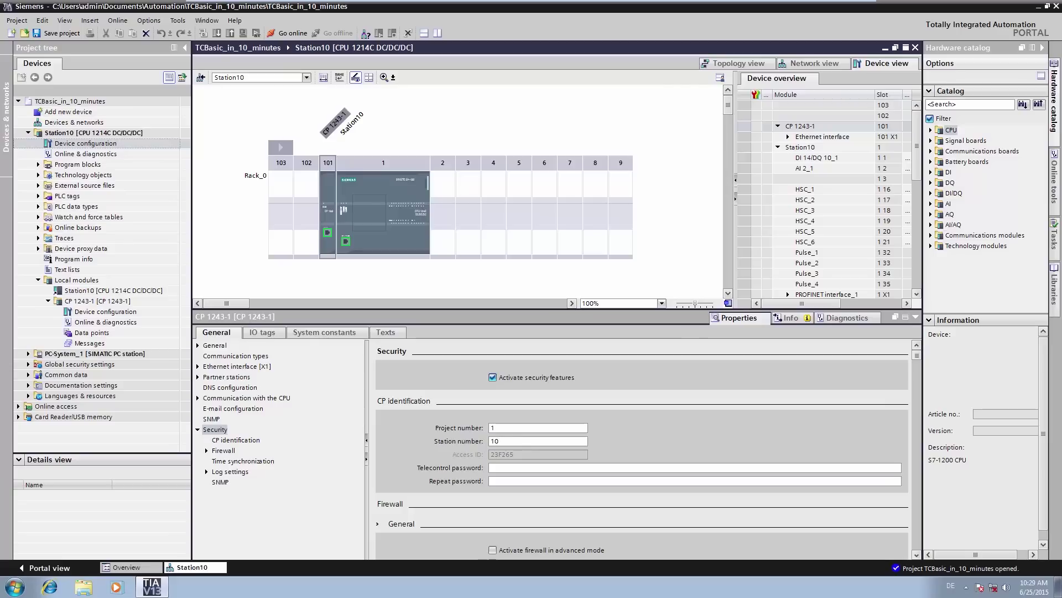
Enter the telecontrol password and repeat it.
click(502, 466)
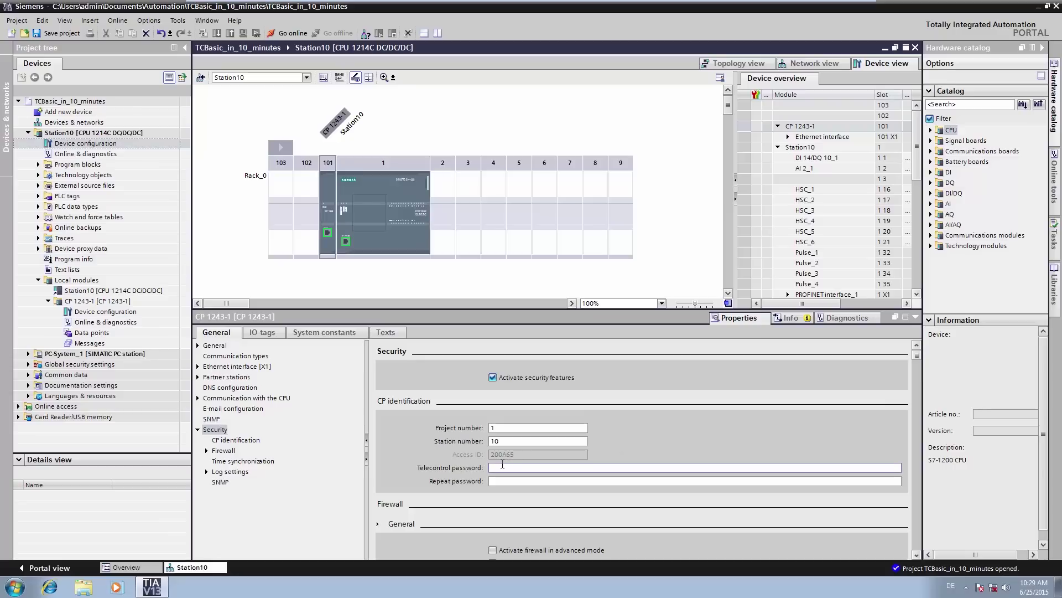
text(*********)
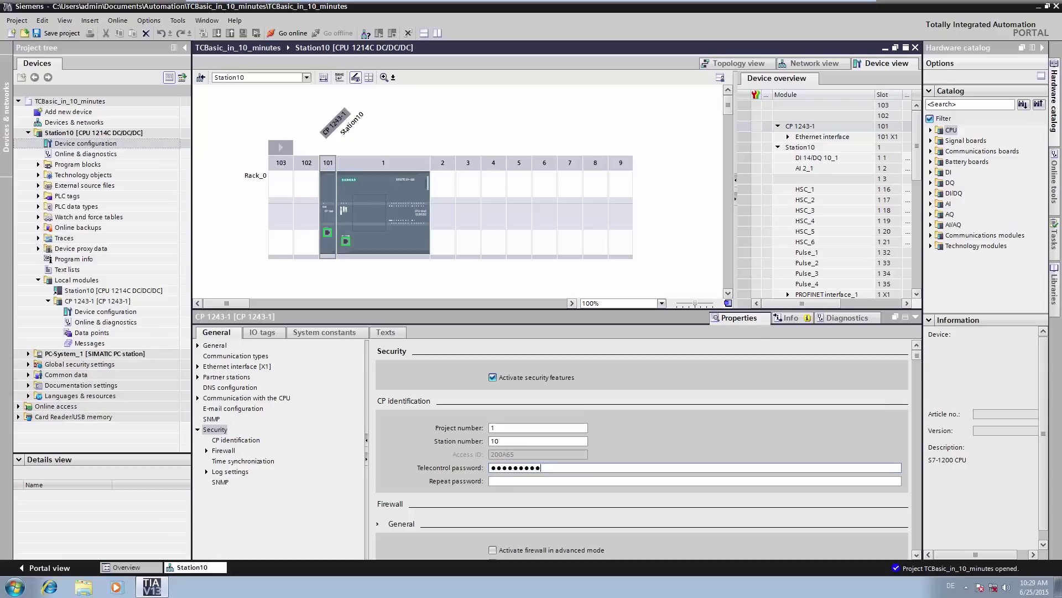
click(503, 480)
text(*******)
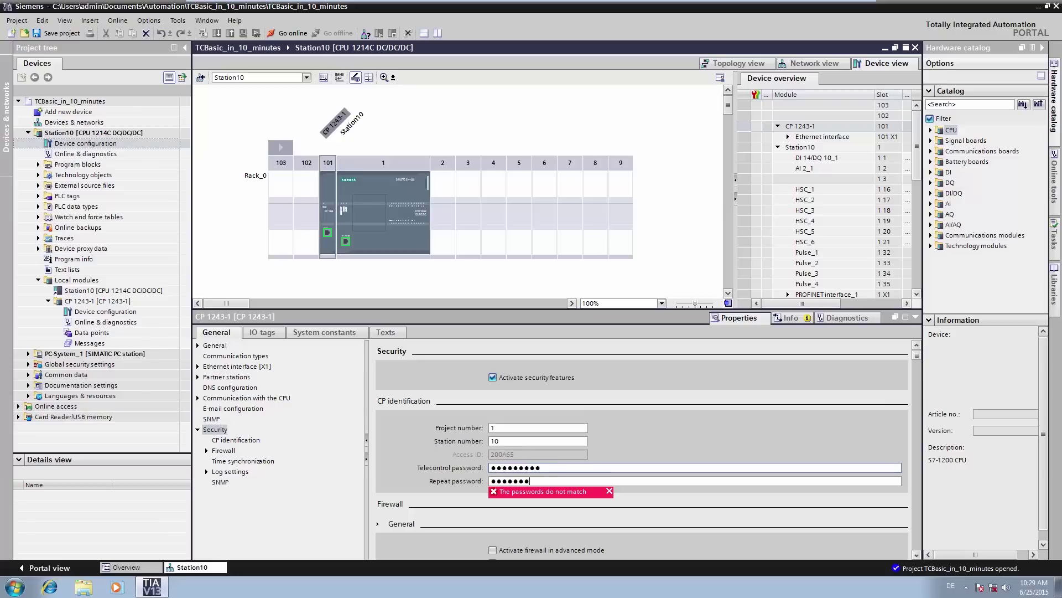
text(**)
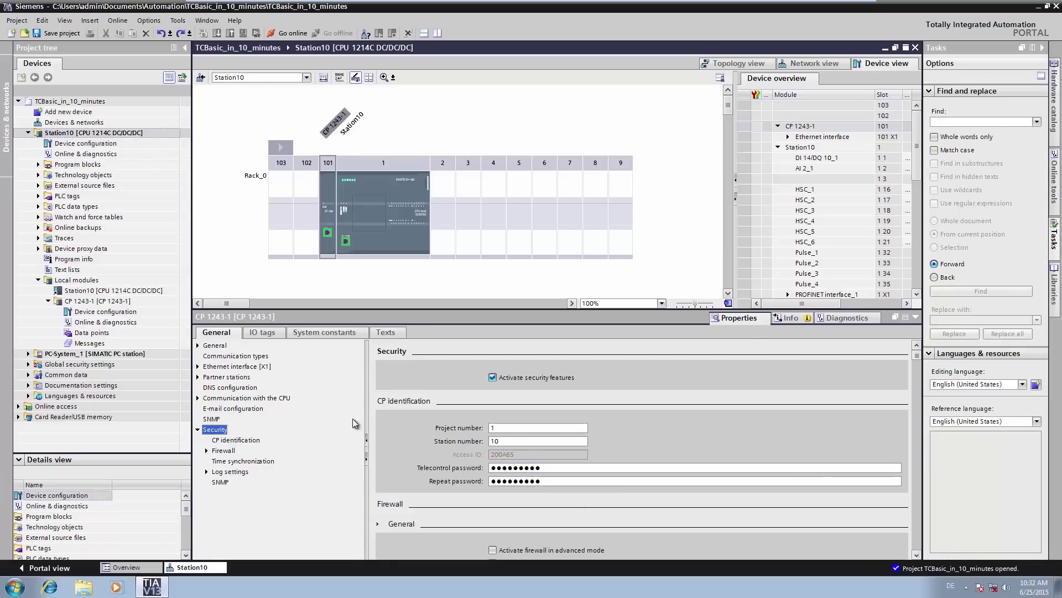
Change the telecontrol server partner's IP address in Partner stations to 192.168.0.200.
click(242, 378)
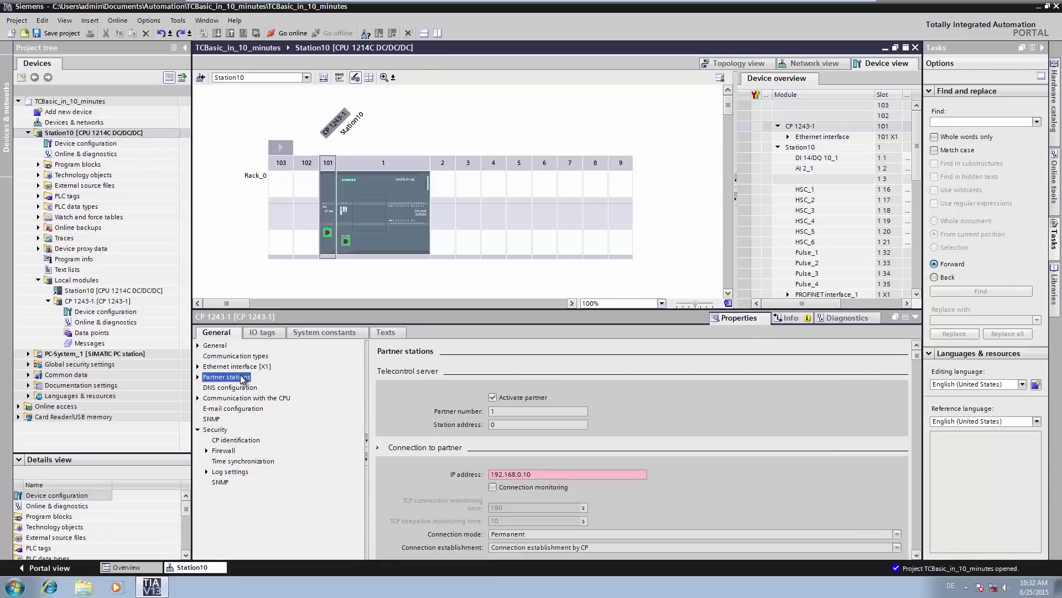
click(540, 474)
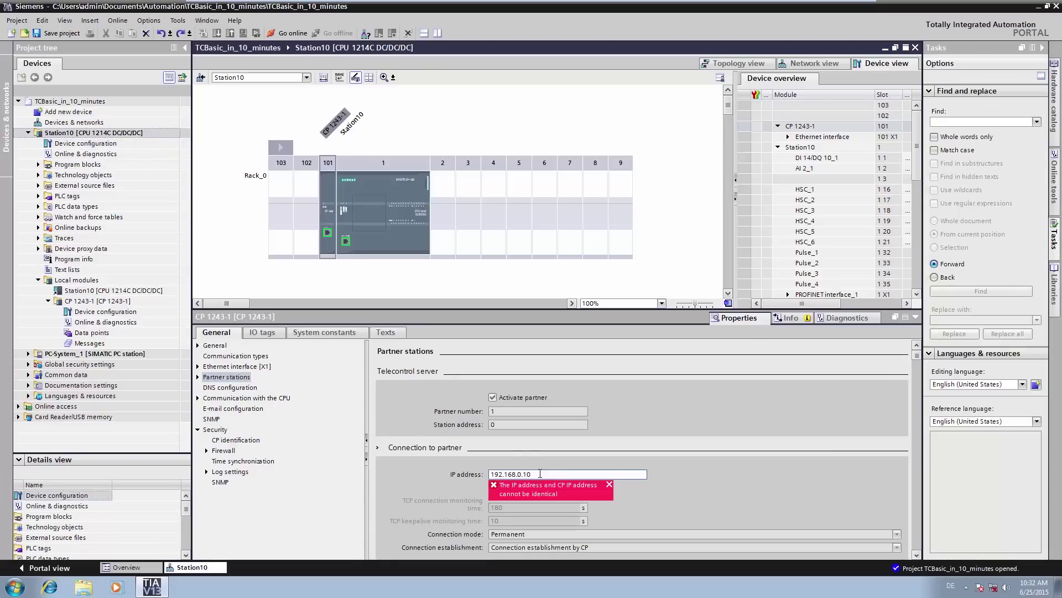
key(BackSpace)
key(BackSpace)
text(200)
key(Return)
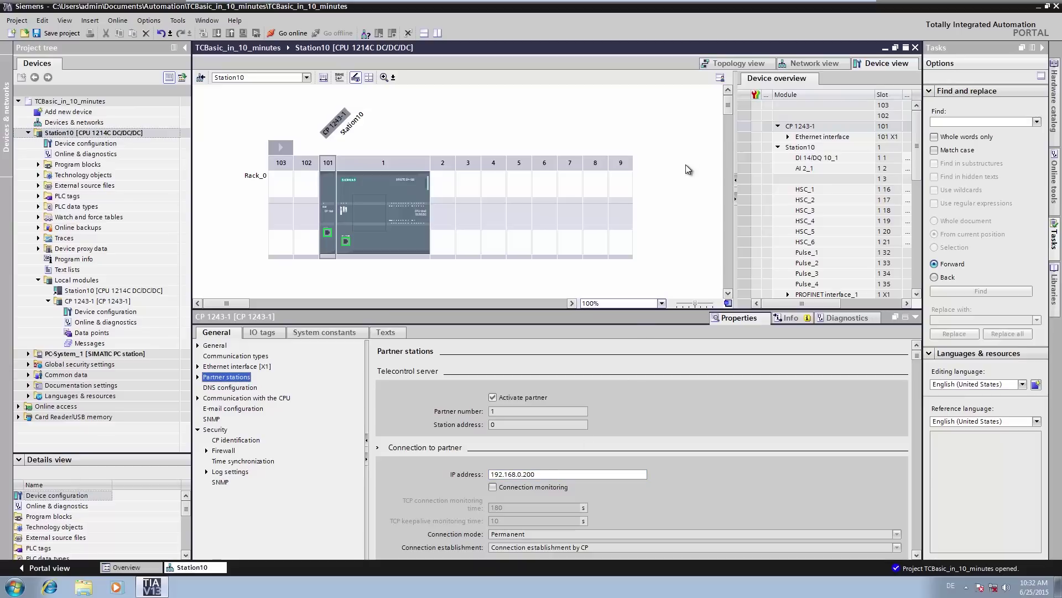
In Network view, add a new subnet to the CP's Ethernet port.
click(803, 62)
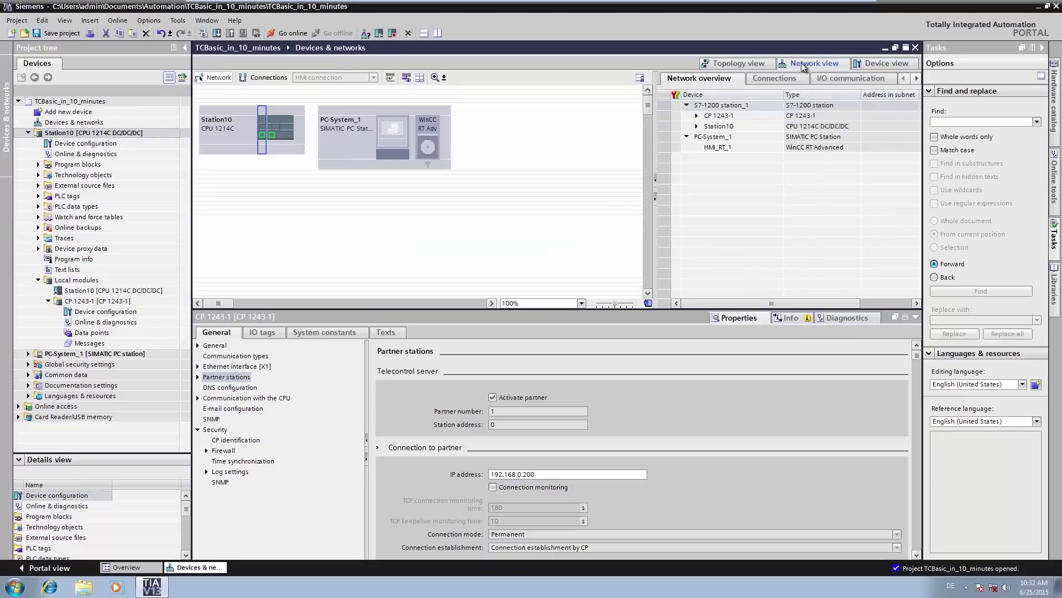
right_click(266, 139)
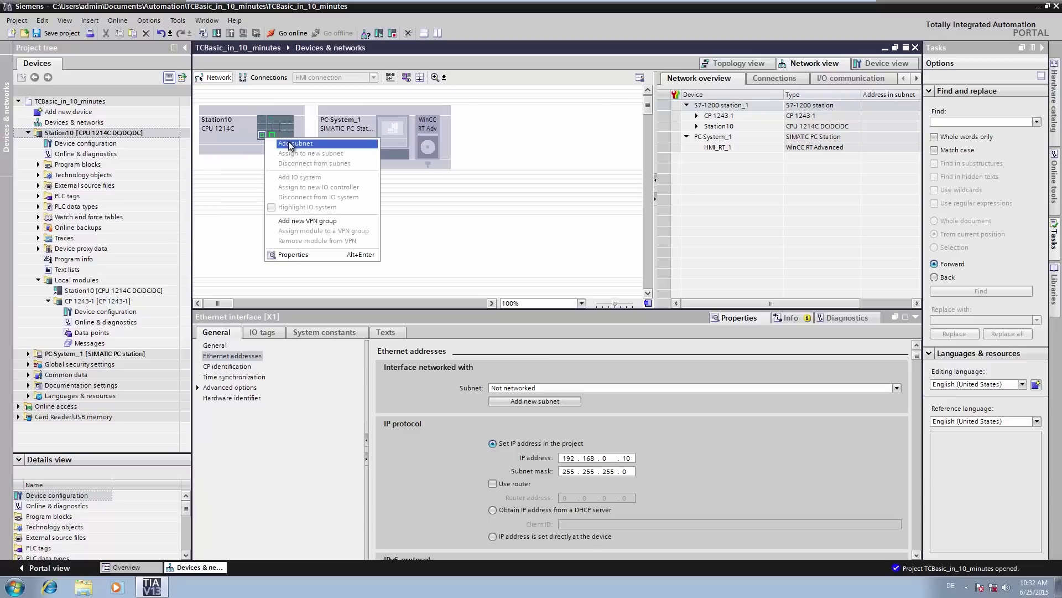
click(289, 143)
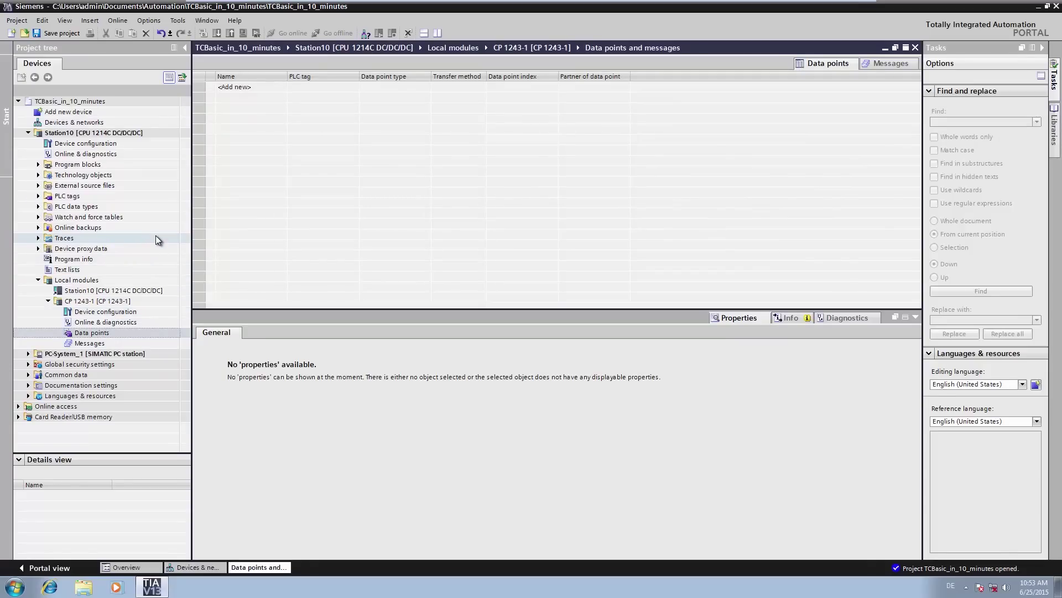
Add data point DI0_0 linked to PLC tag I_0_0 from TeleControlVars.
double_click(268, 88)
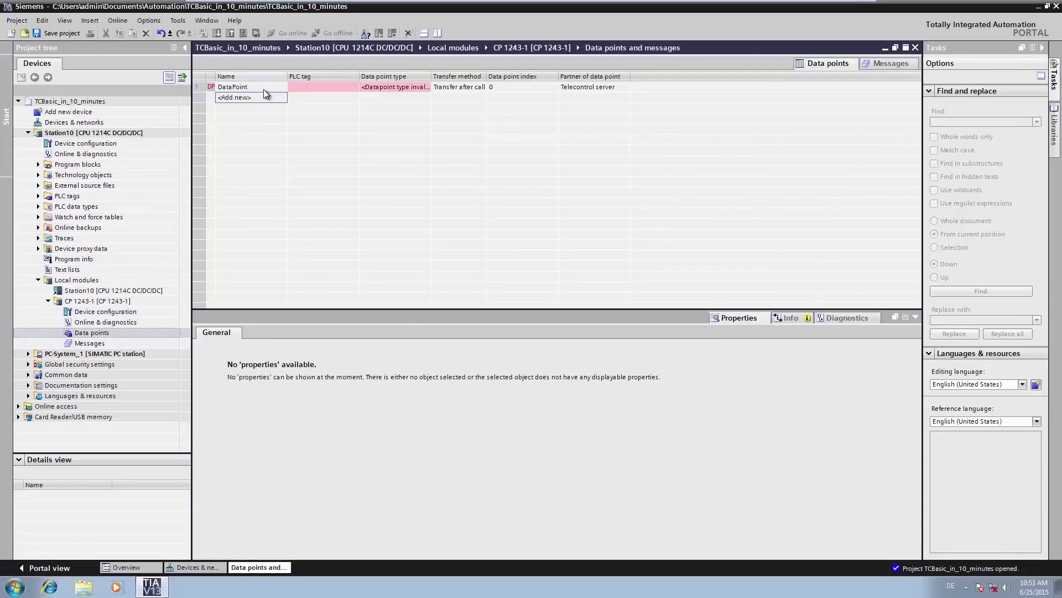
text(DI0_0)
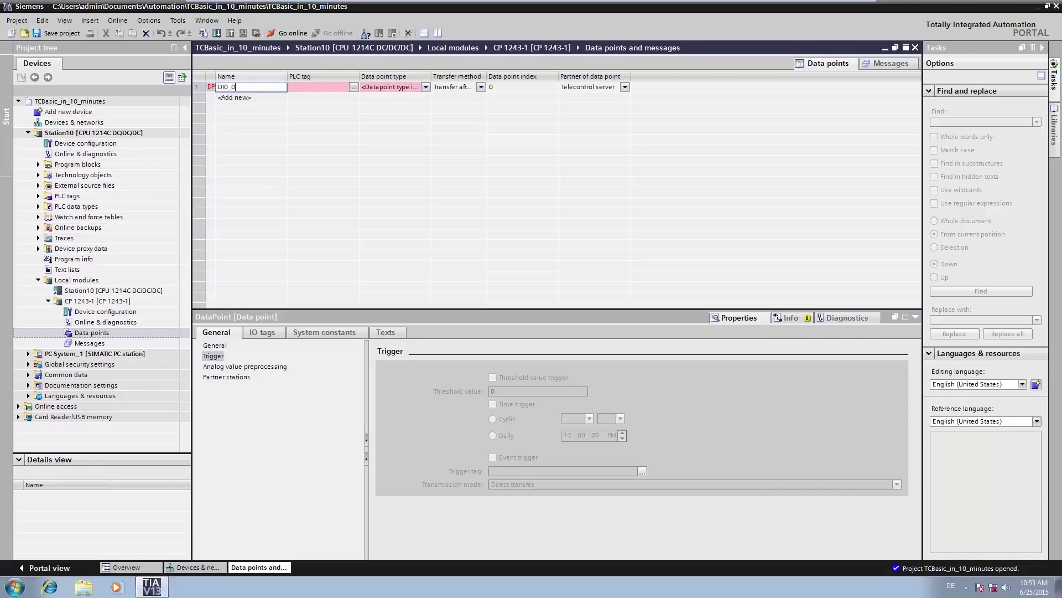
key(Return)
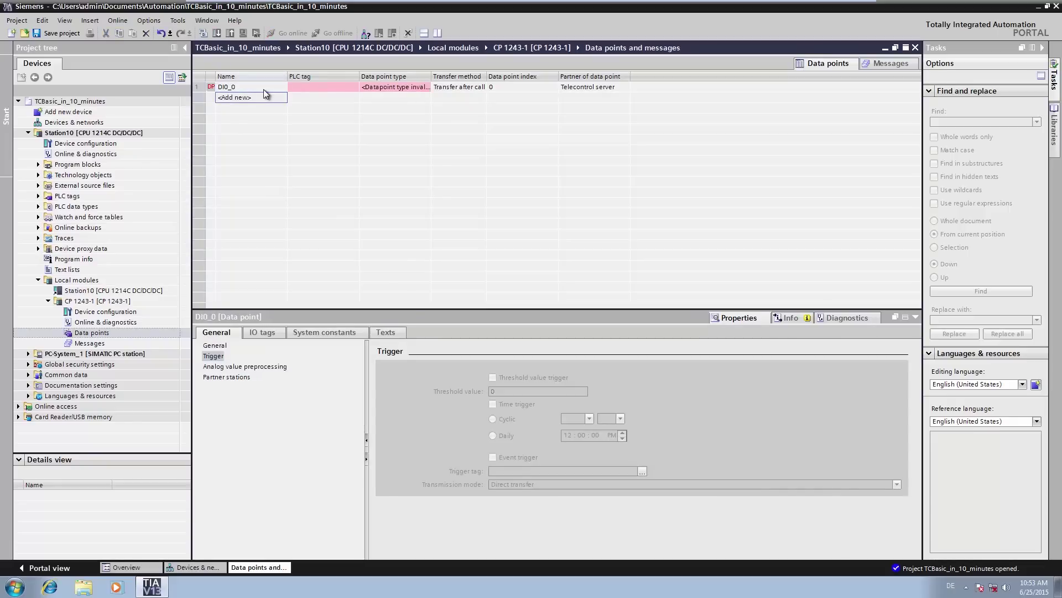
click(322, 89)
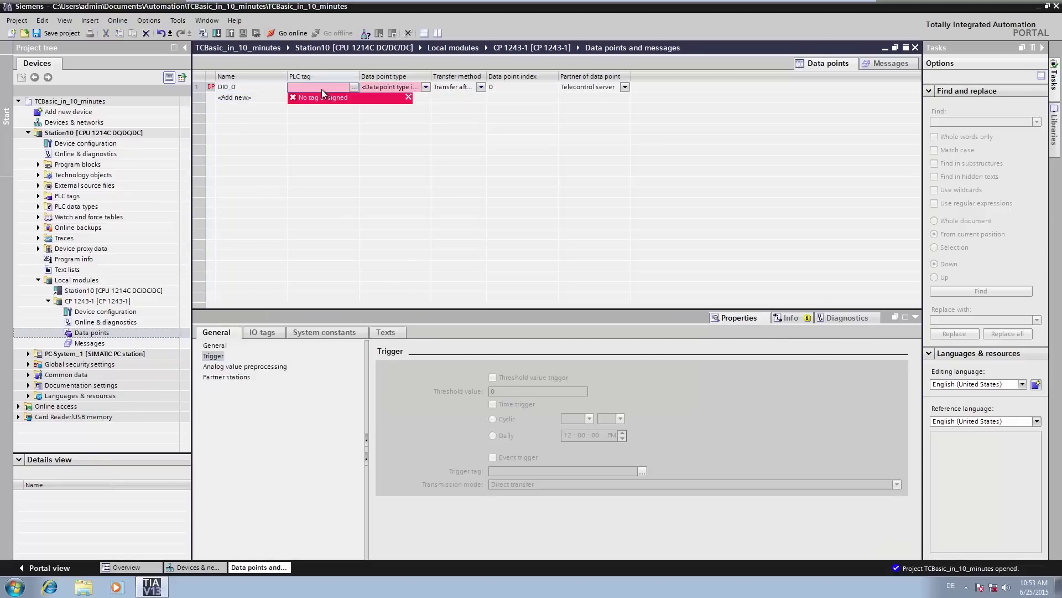
click(352, 88)
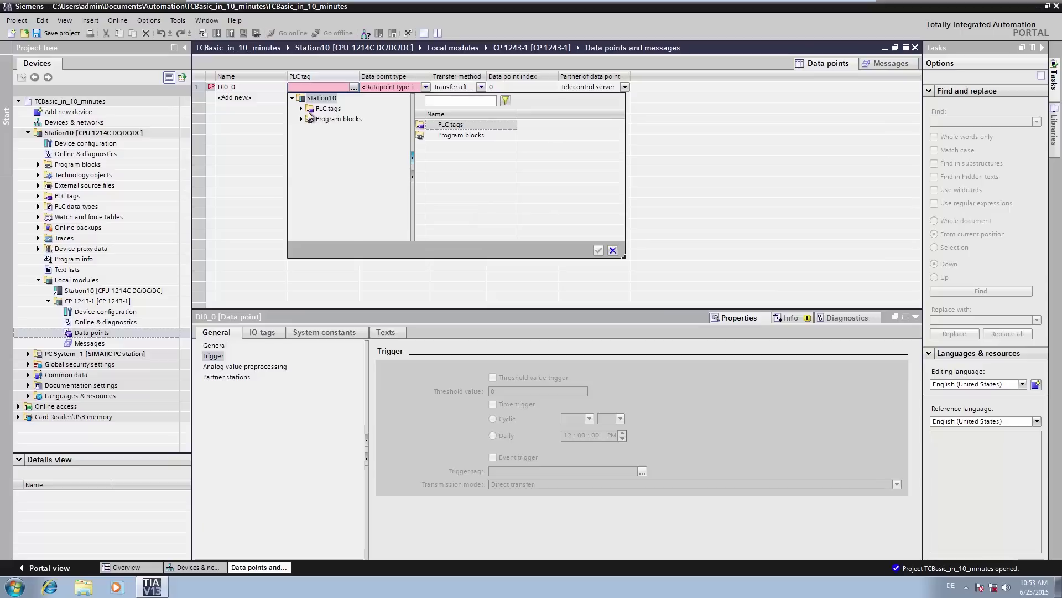
click(347, 129)
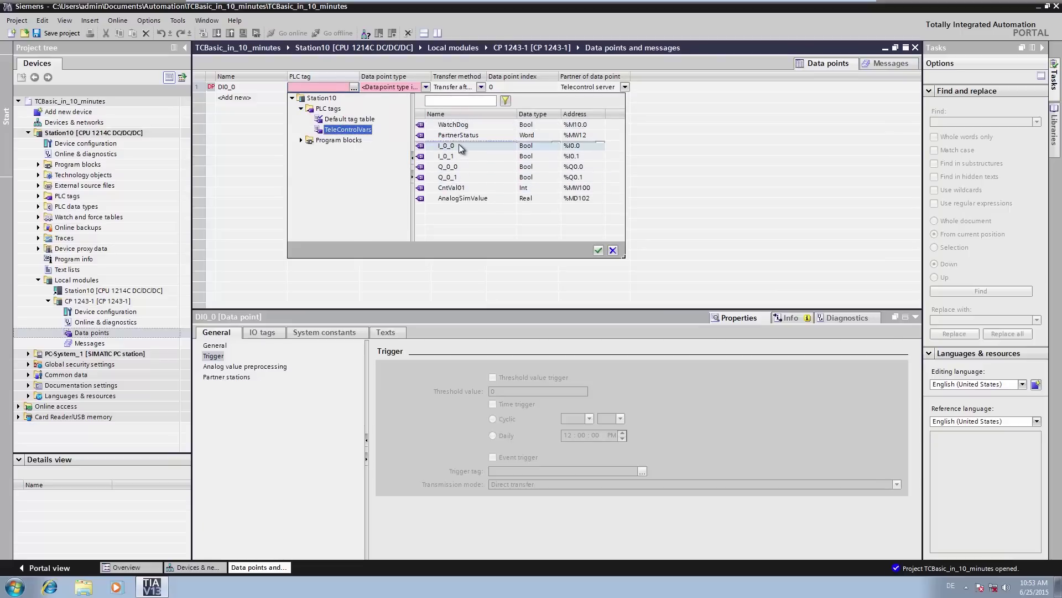
click(459, 145)
click(596, 250)
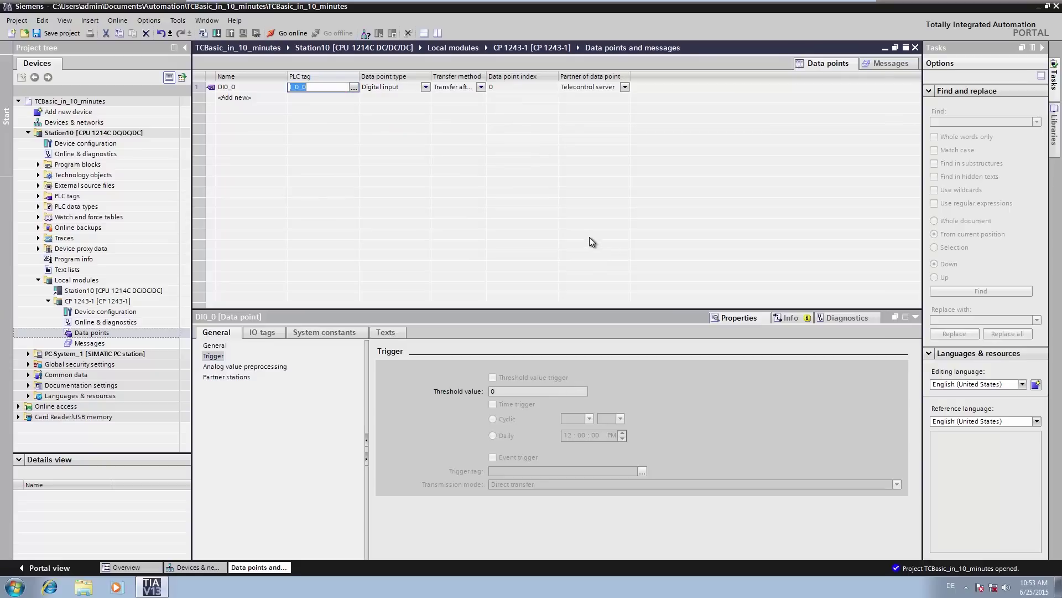
Set DI0_0's transfer method to Current value triggered with the threshold trigger enabled.
click(486, 89)
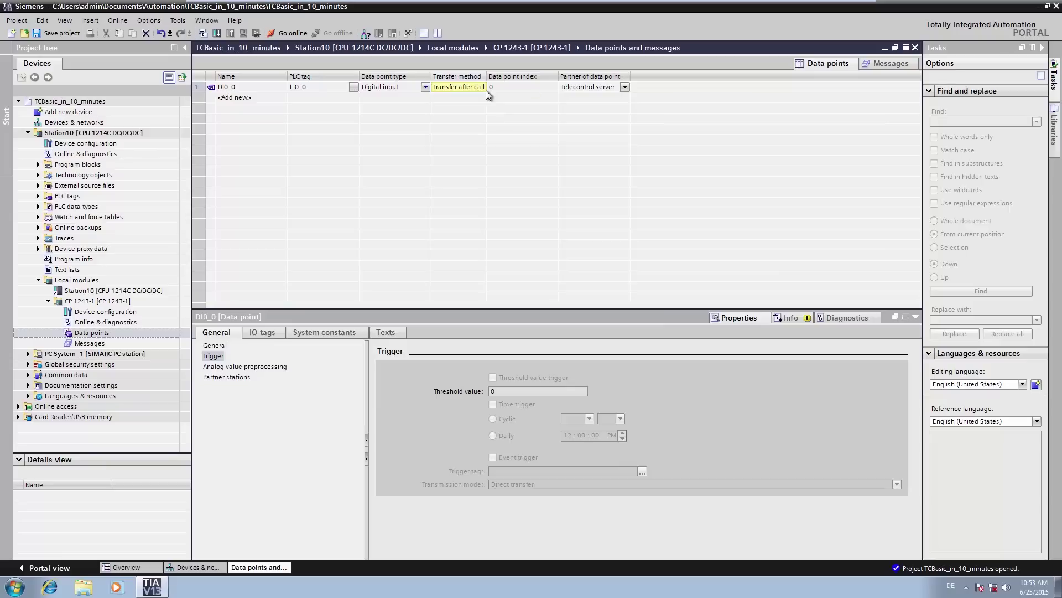
click(481, 87)
click(480, 113)
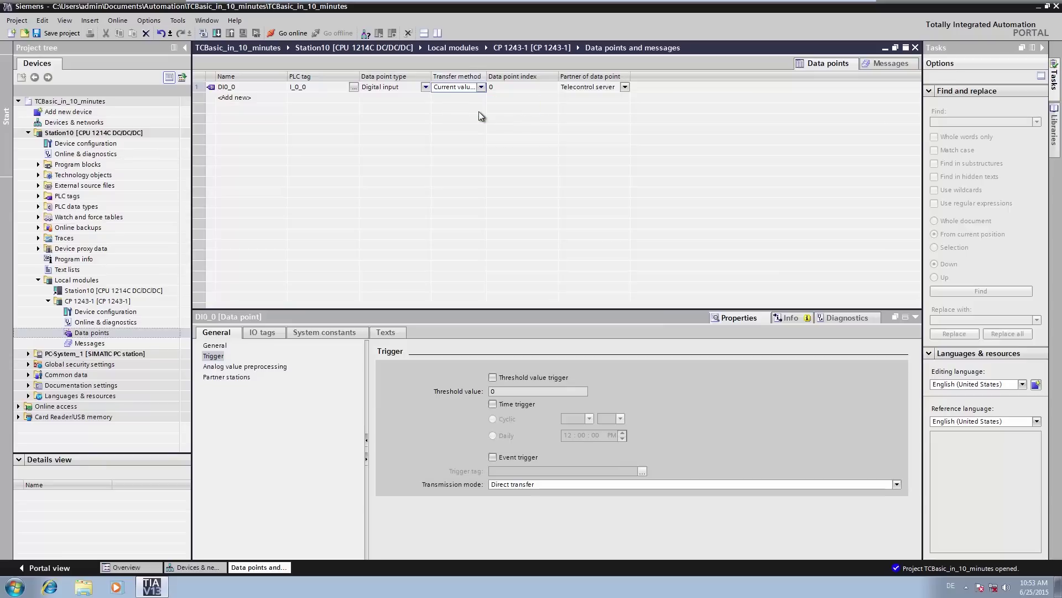
click(492, 377)
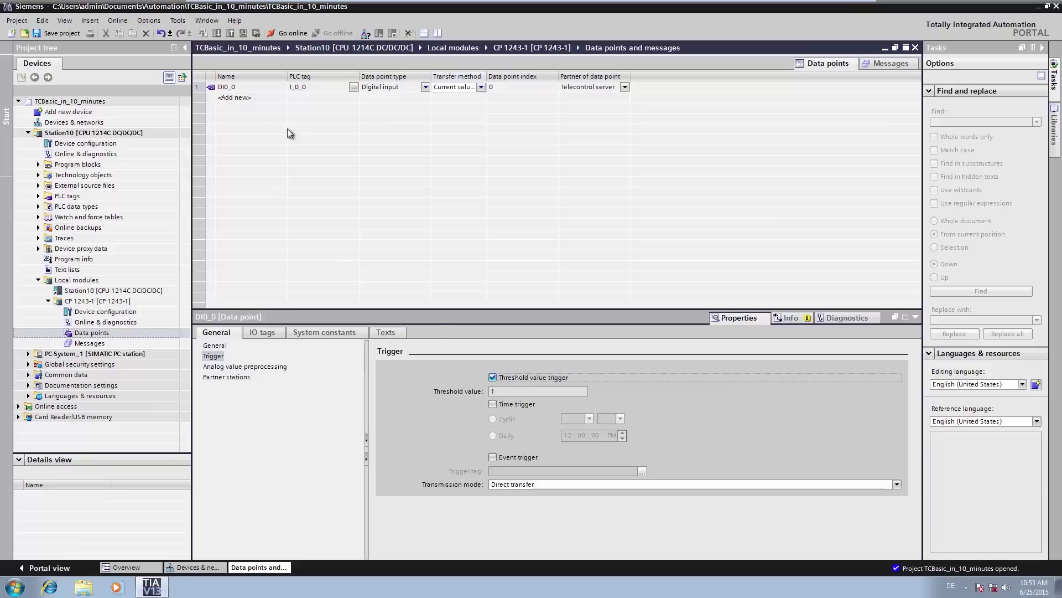
Add data point Analog01 linked to tag AnalogSimValue, keeping type Analog input.
double_click(270, 97)
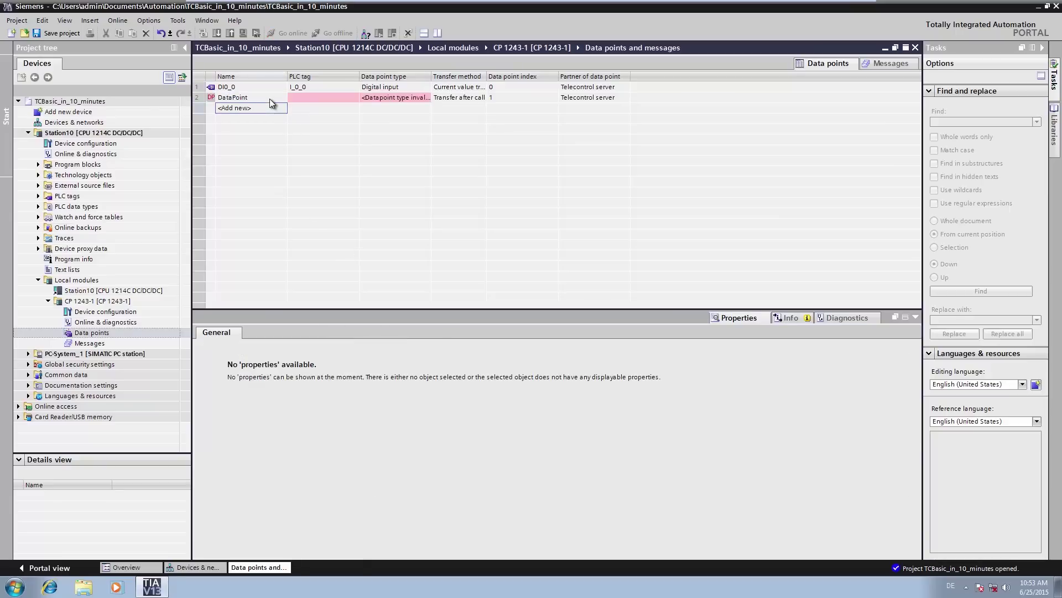
text(Analog01)
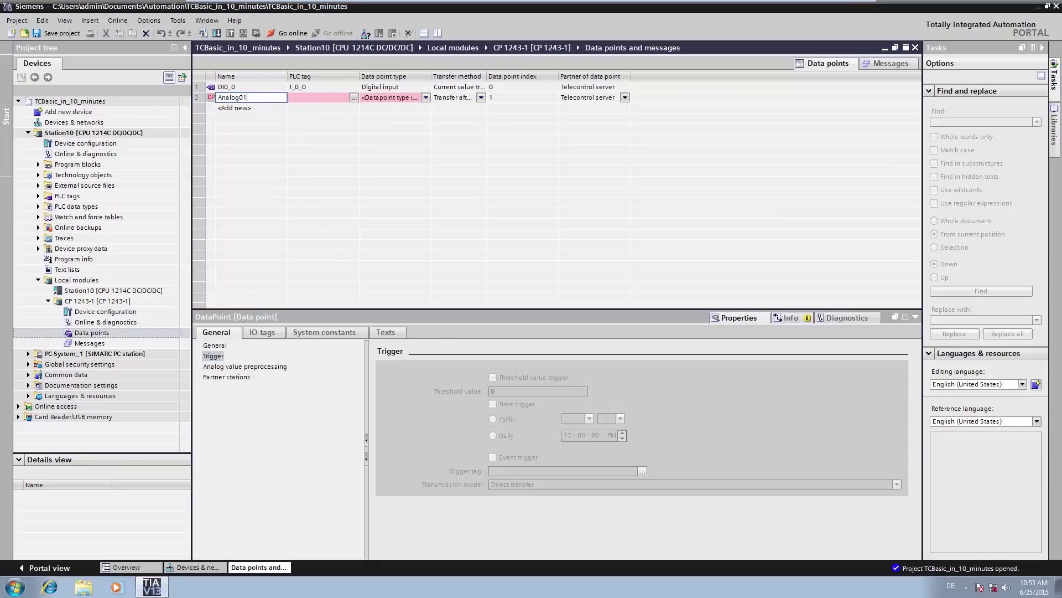
key(Return)
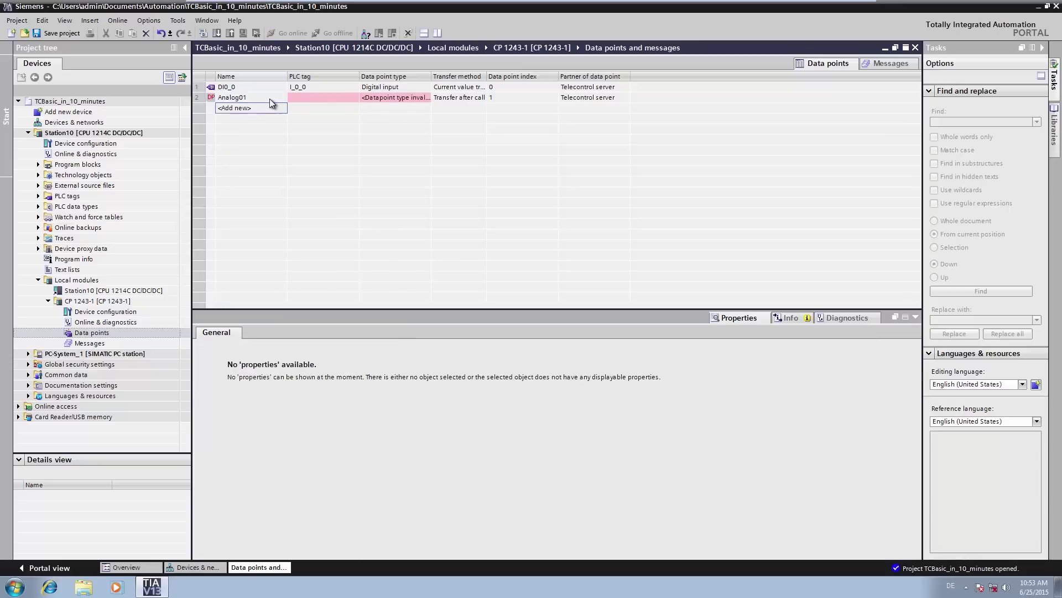
click(330, 98)
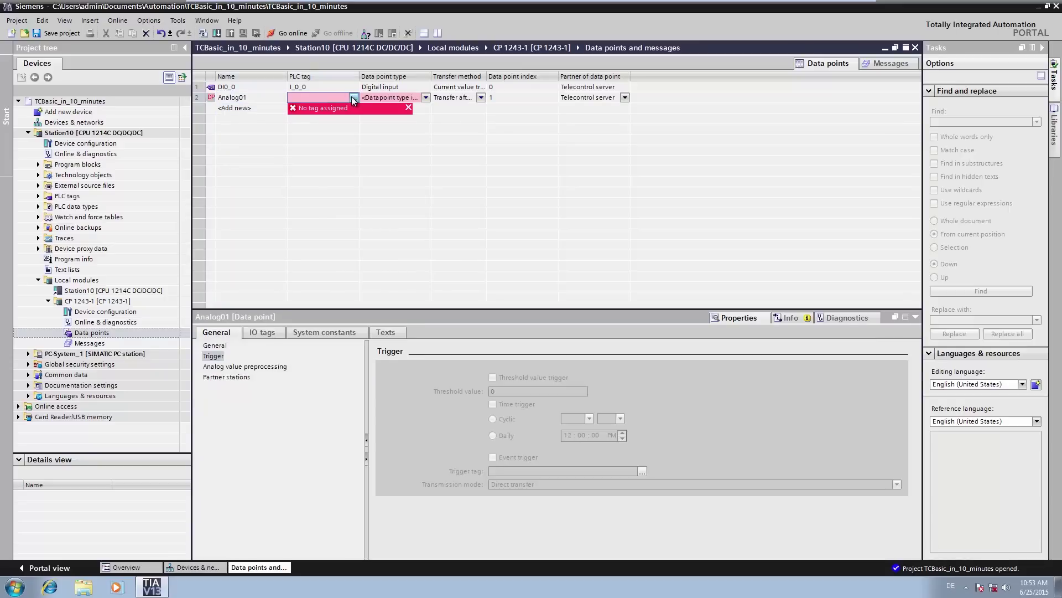
click(353, 98)
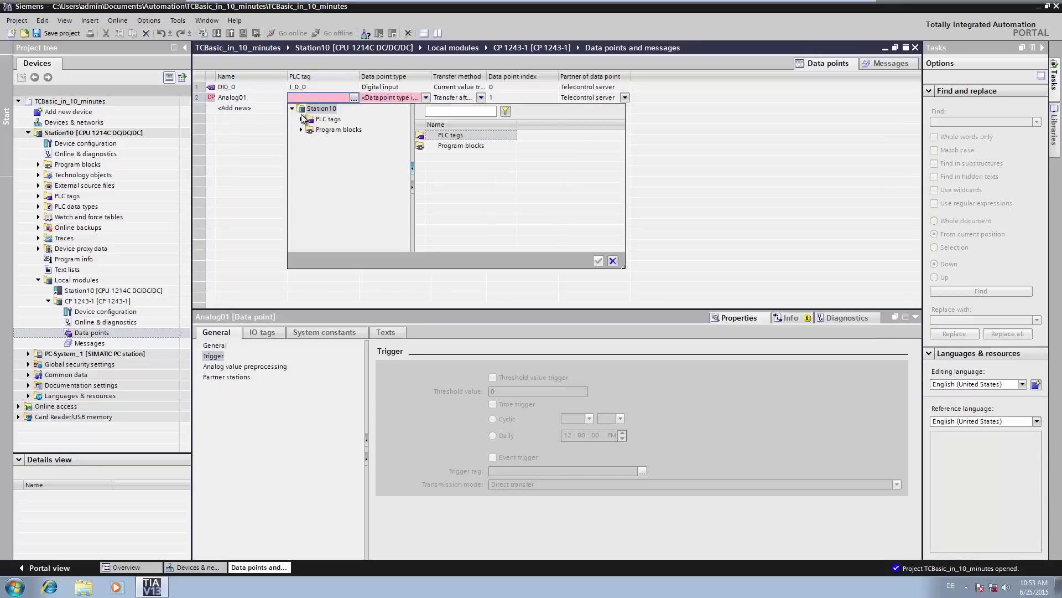
click(303, 119)
click(348, 140)
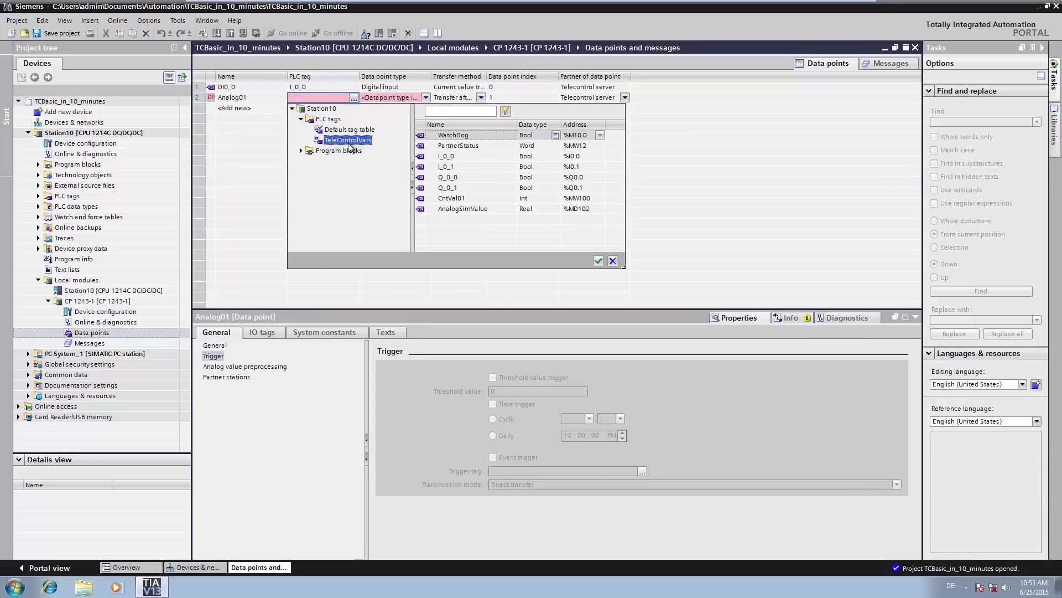
click(466, 209)
click(599, 261)
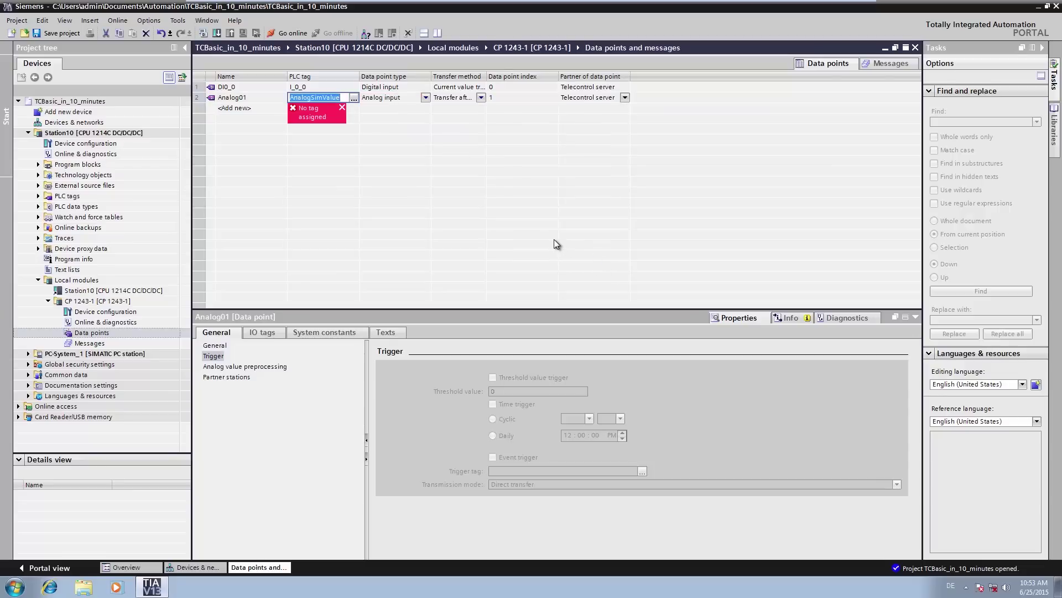
click(425, 98)
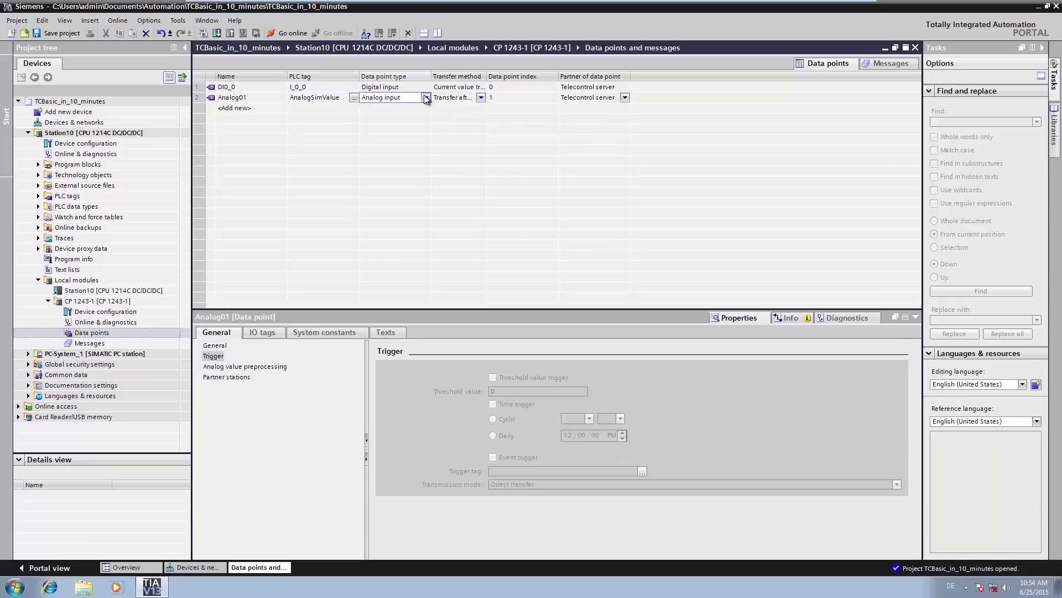
click(426, 98)
click(425, 98)
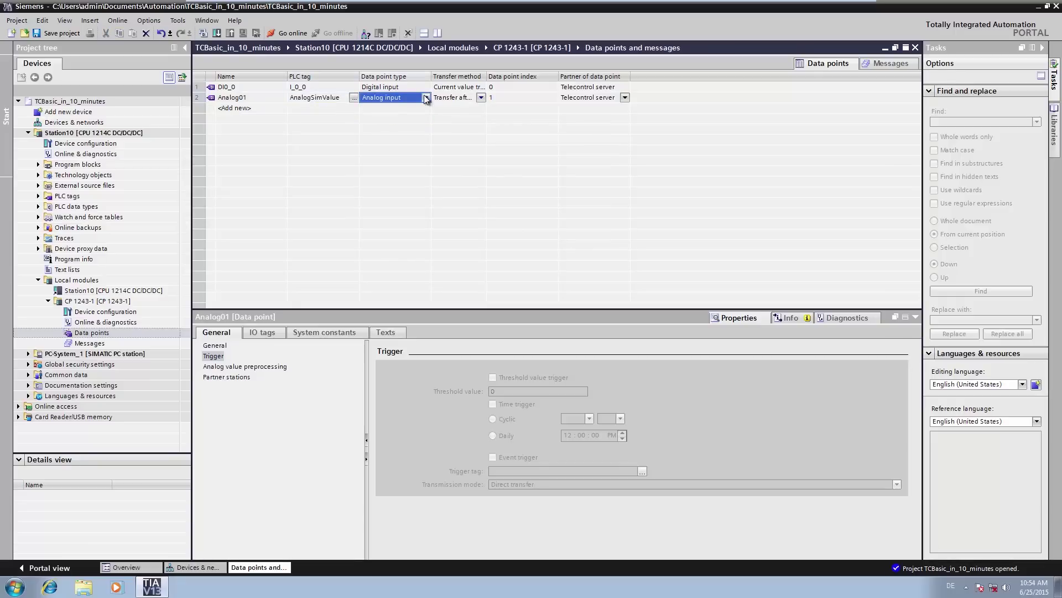
Set Analog01 to Current value triggered with a threshold value trigger of 10.
click(479, 101)
click(481, 99)
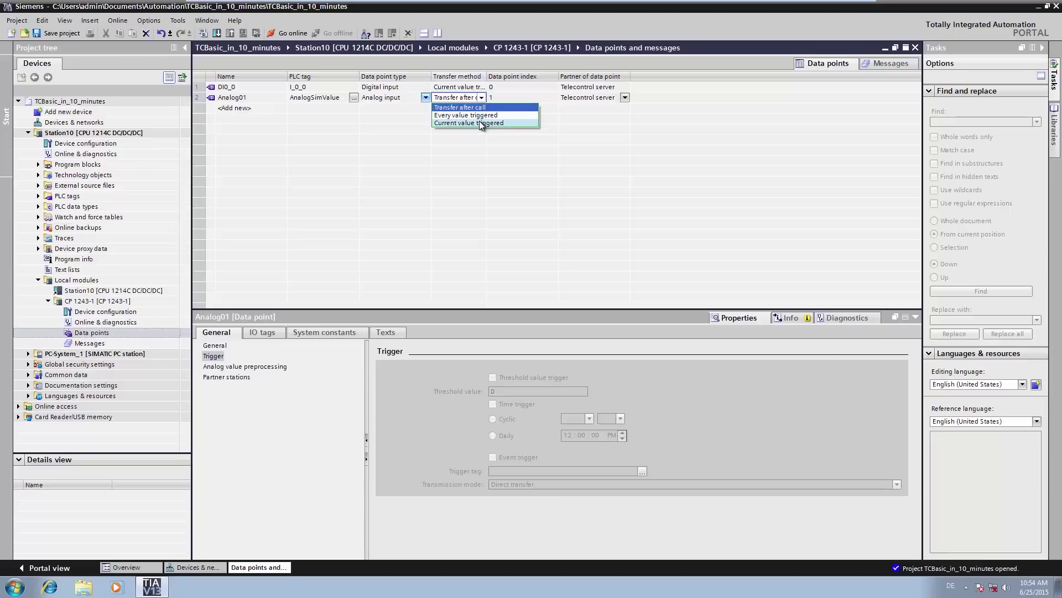
click(480, 123)
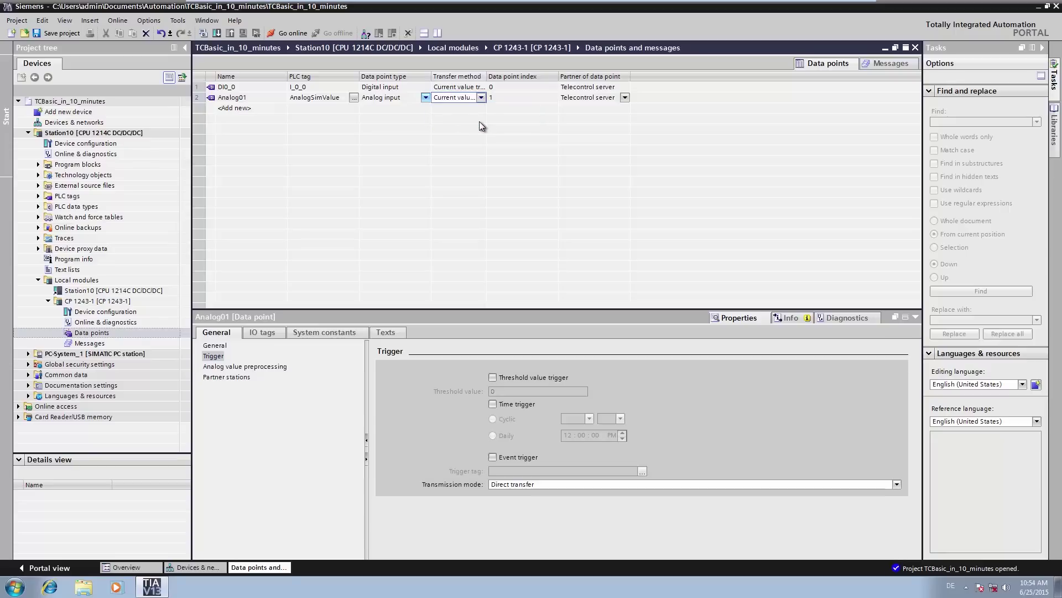
click(493, 377)
click(501, 392)
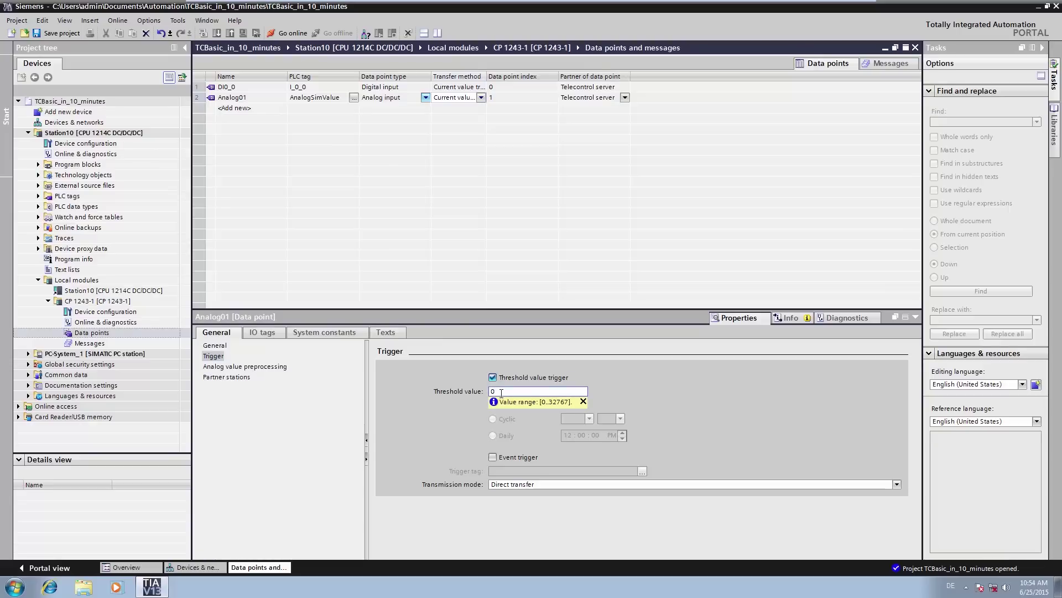
text(10)
click(518, 397)
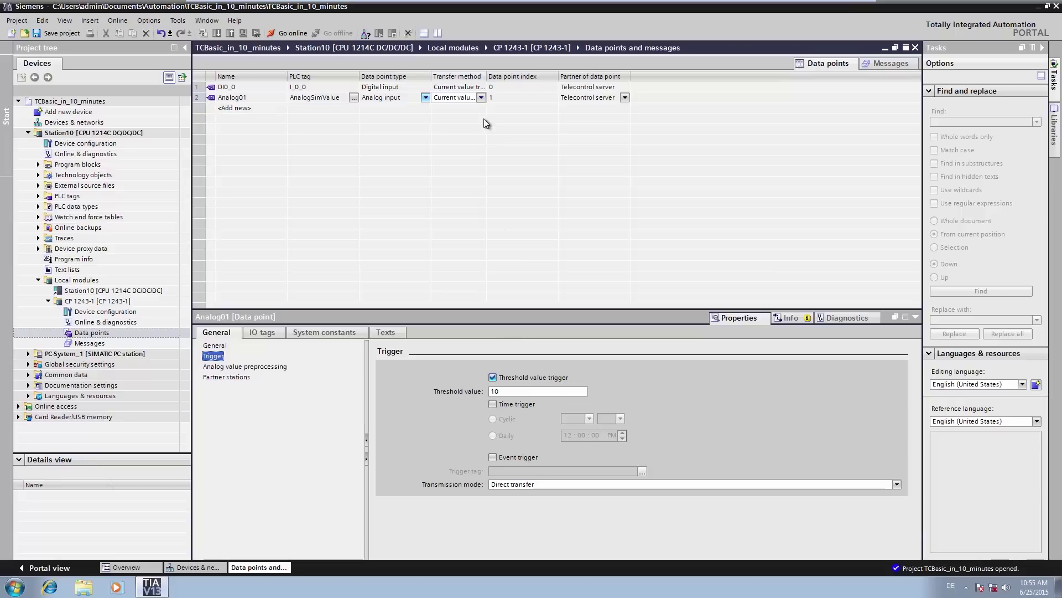
Switch Analog01's transfer method to 'Every value triggered' and add a new data point row.
click(480, 98)
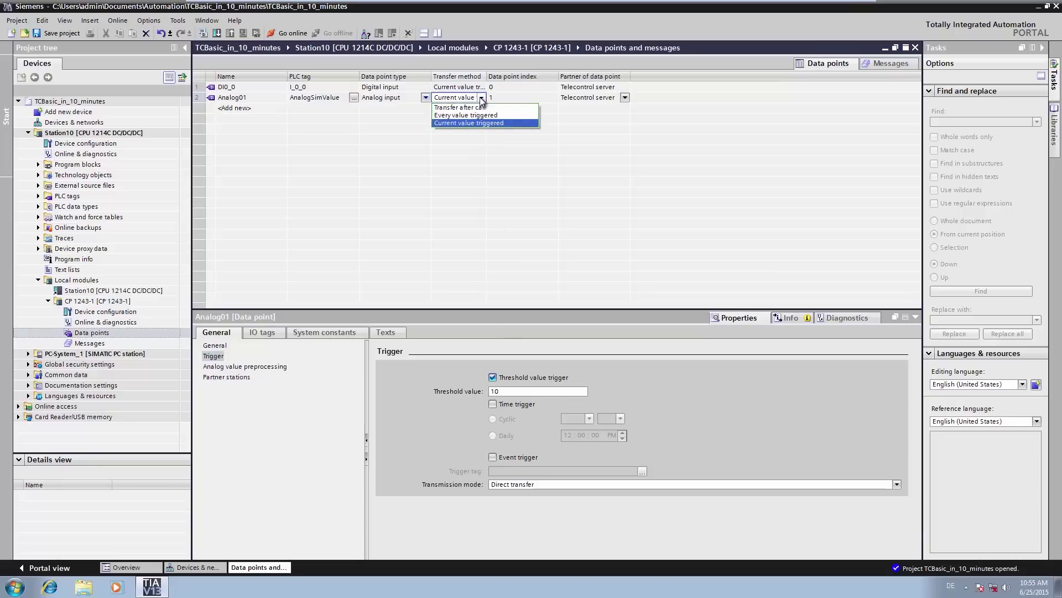
click(473, 115)
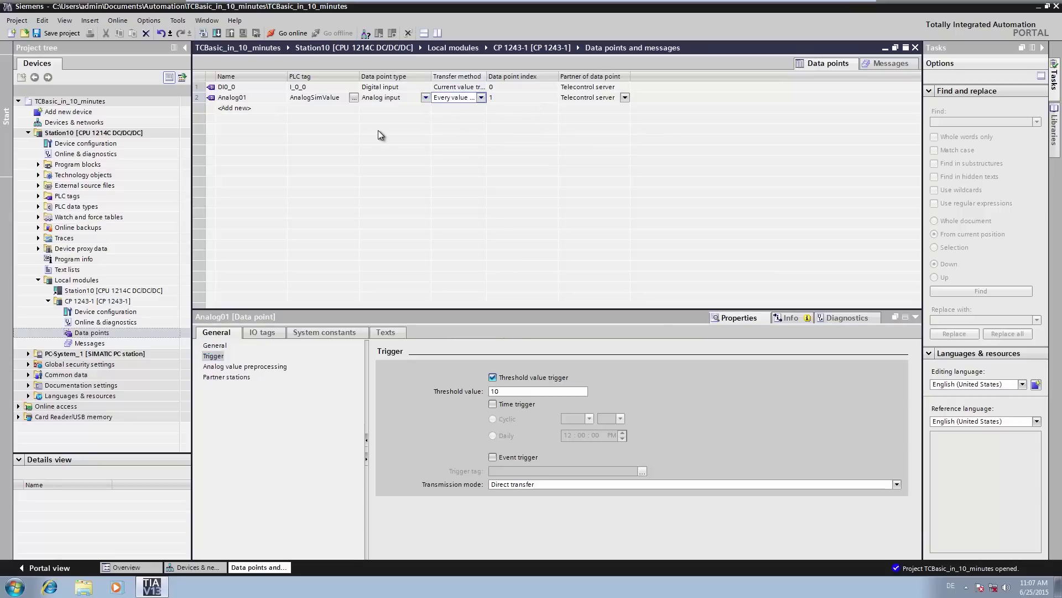
double_click(272, 109)
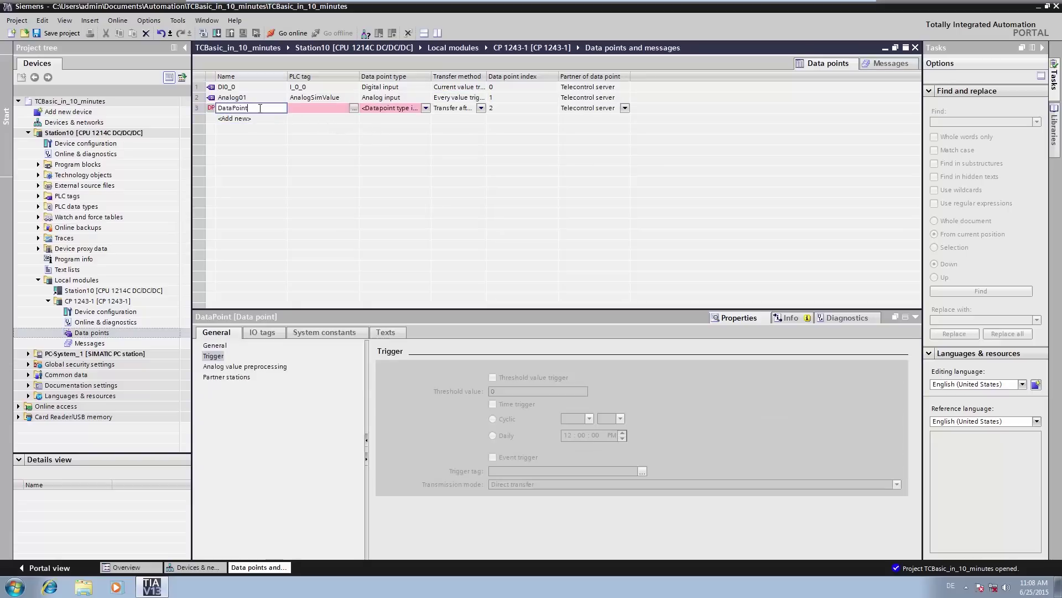
Name the new data point Cmd, assign PLC tag Q_0_0, and make it Digital output.
key(BackSpace)
key(BackSpace)
key(BackSpace)
key(BackSpace)
key(BackSpace)
key(BackSpace)
key(BackSpace)
key(BackSpace)
key(BackSpace)
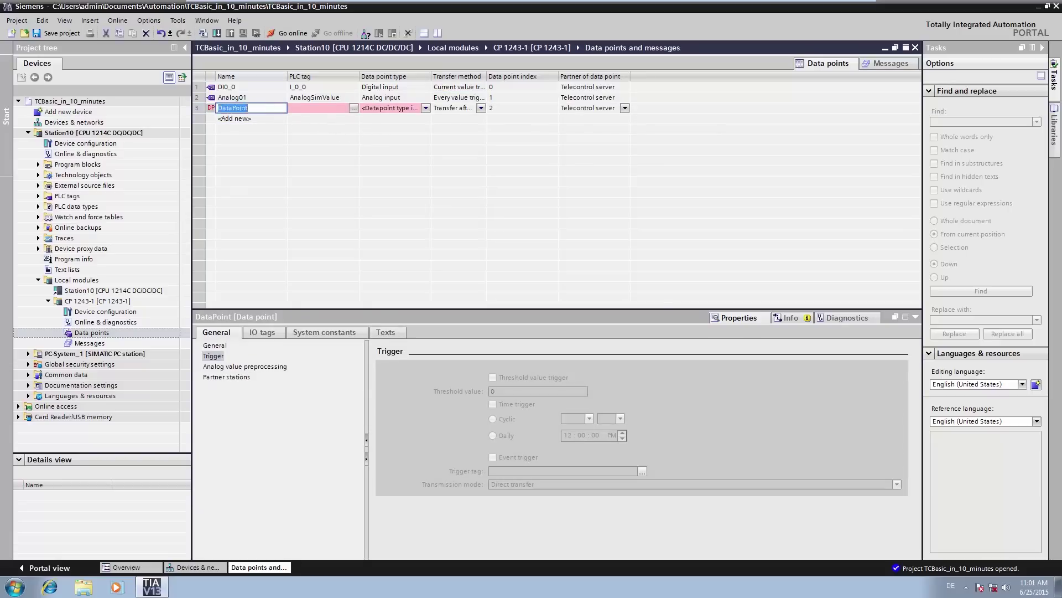
text(Cmd)
key(Return)
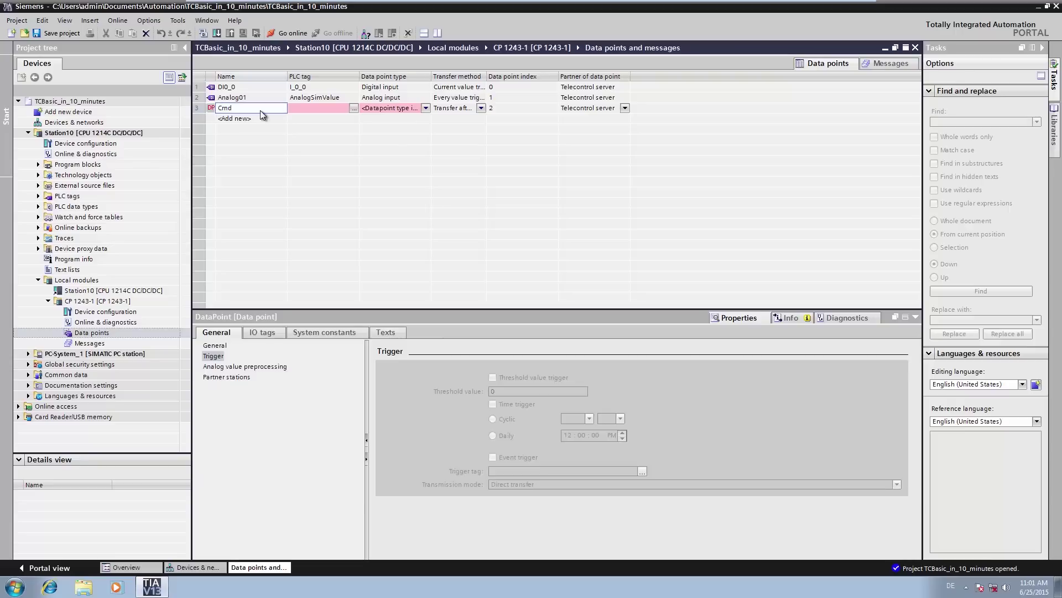
click(352, 111)
click(354, 108)
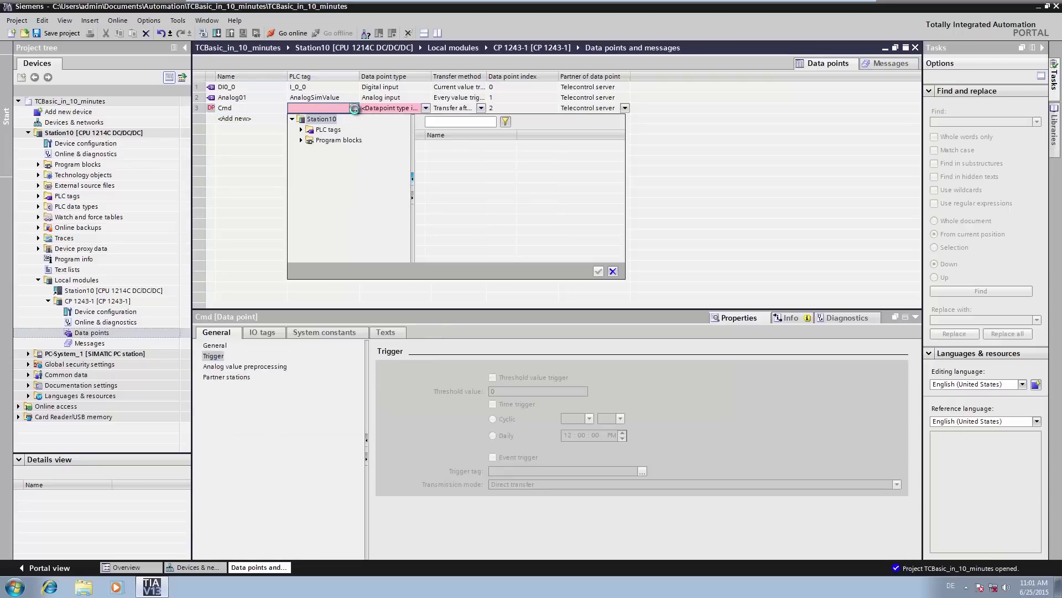
click(301, 130)
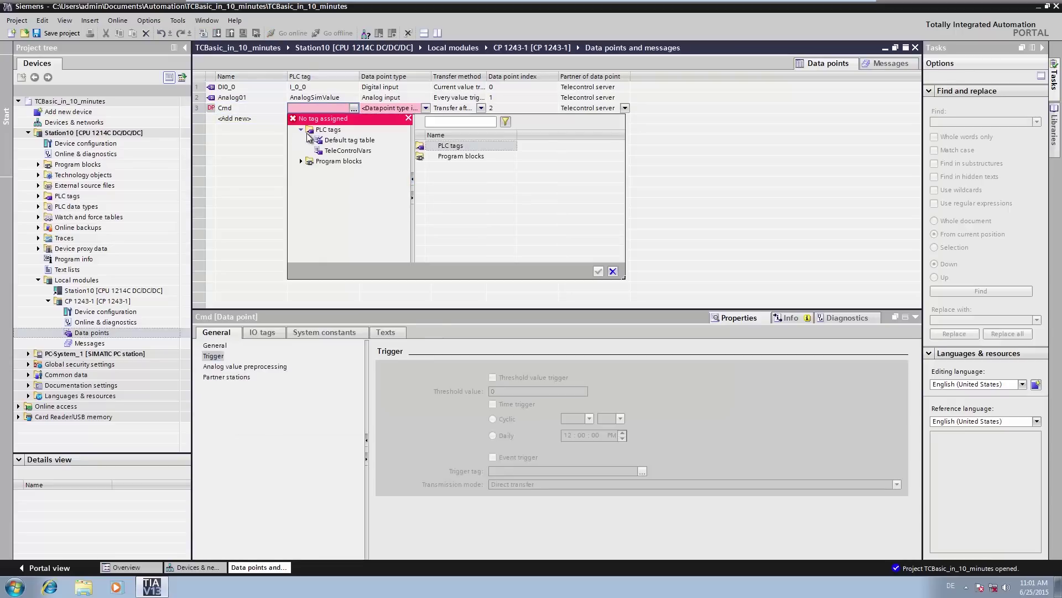
click(352, 150)
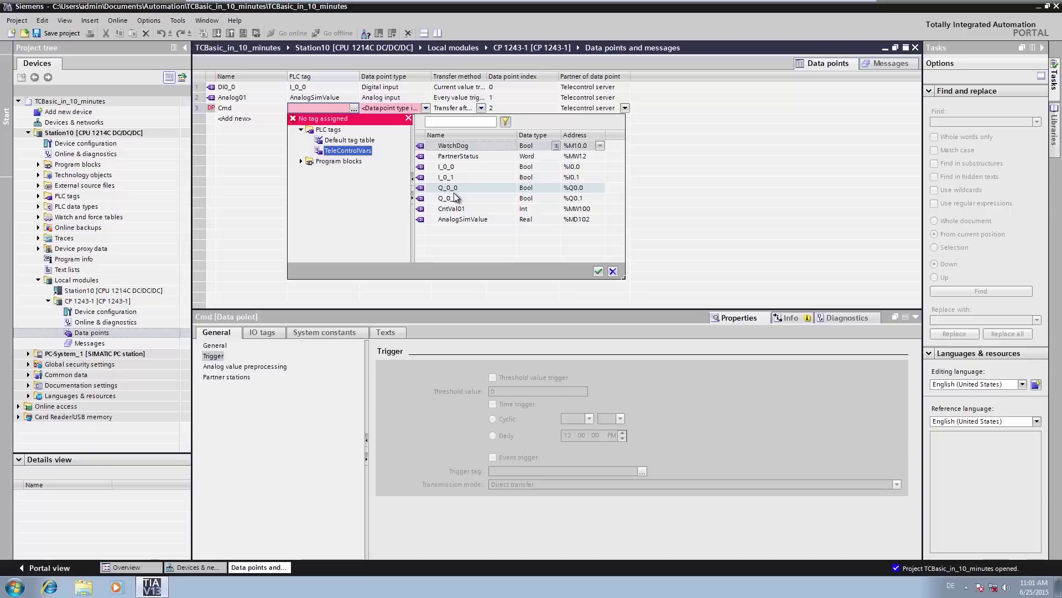
click(450, 188)
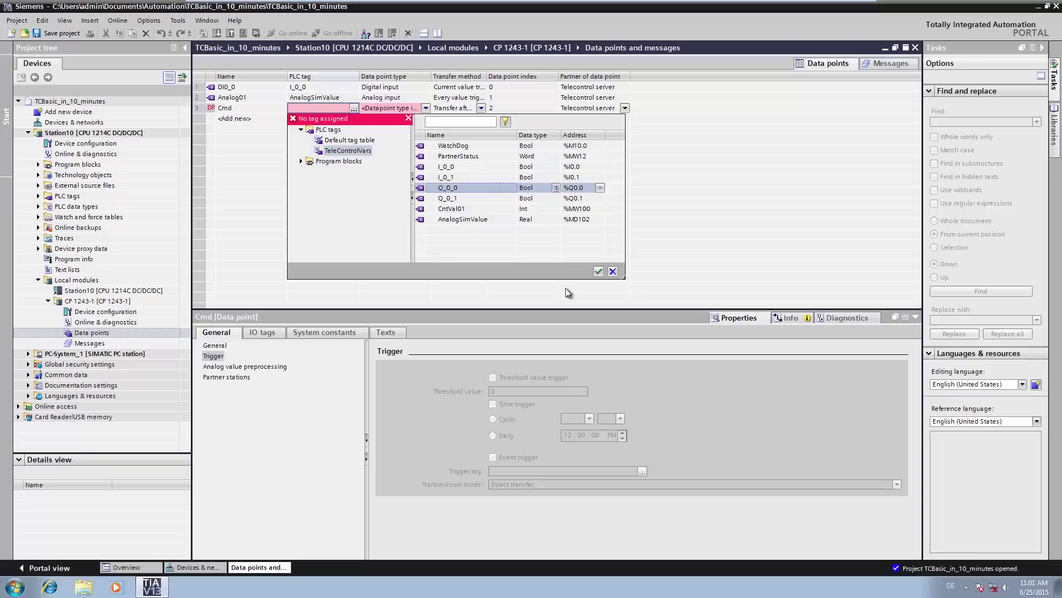
click(600, 273)
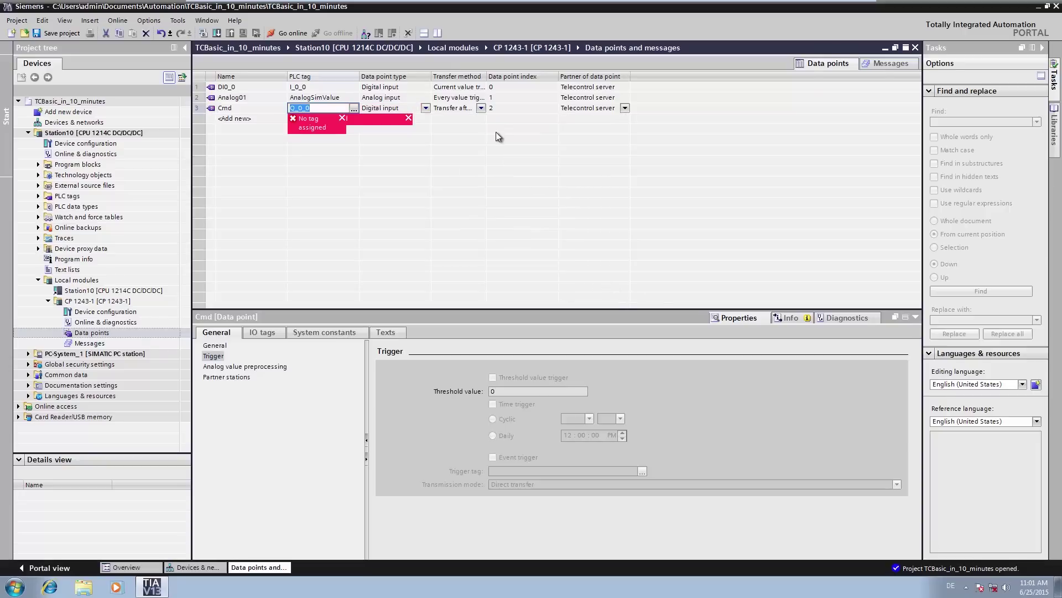
click(426, 111)
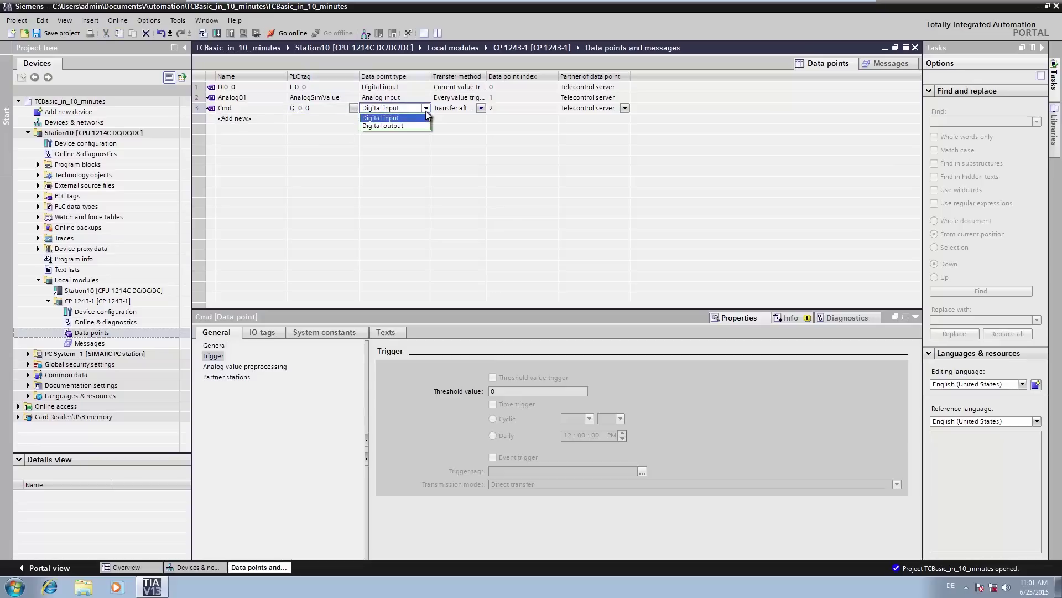
click(409, 127)
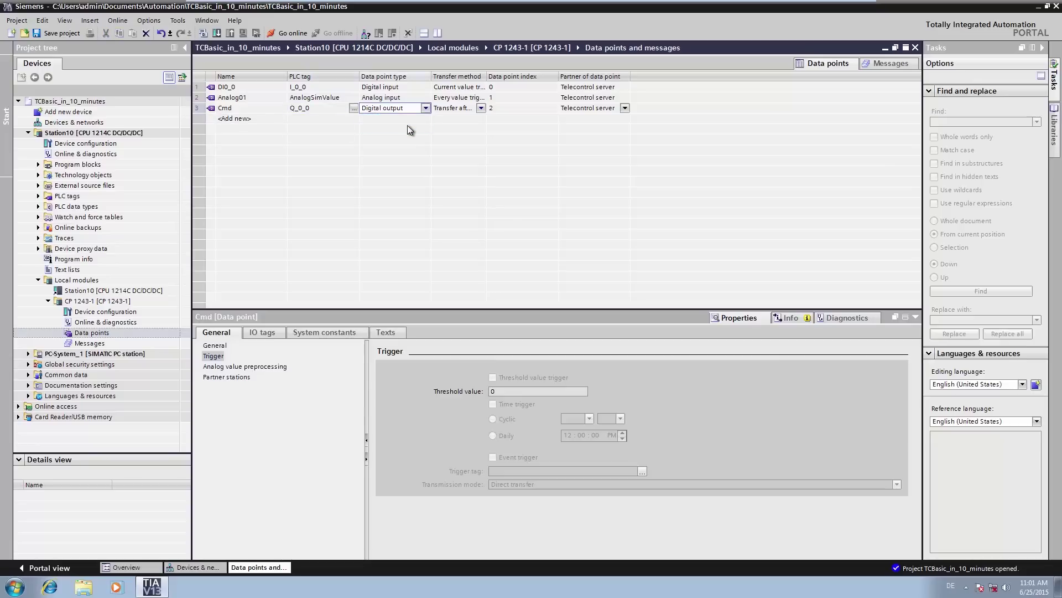
click(93, 124)
Download Station10's configuration after searching the subnet, running Load twice and finishing.
double_click(93, 123)
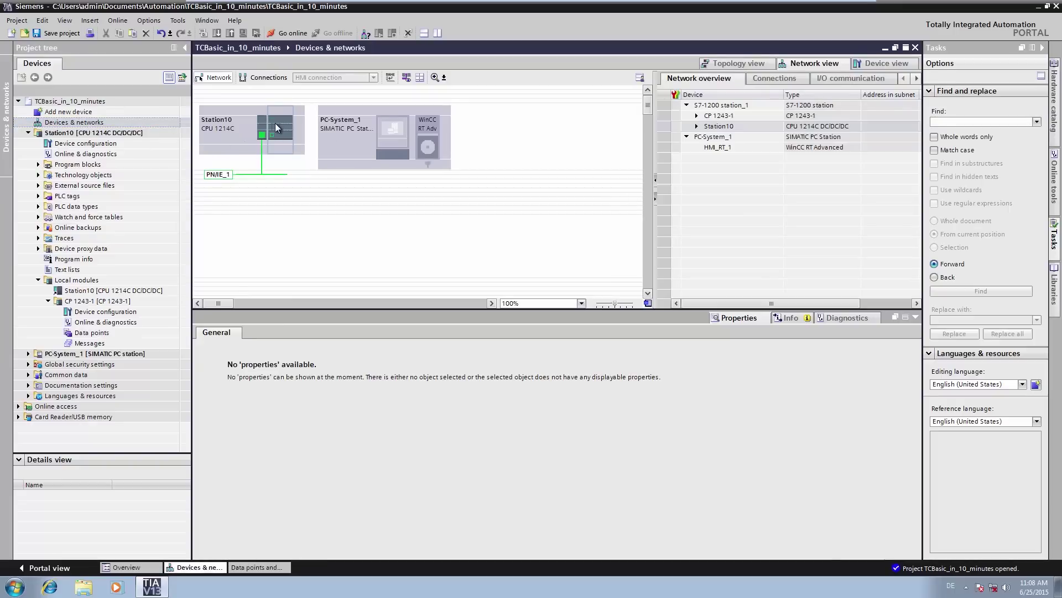
click(276, 127)
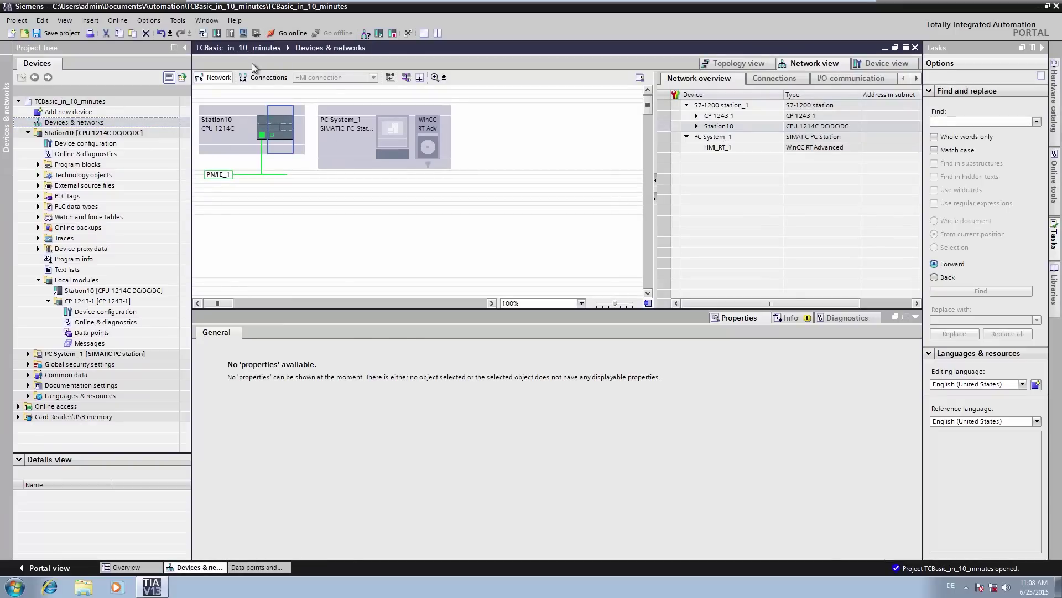
click(219, 33)
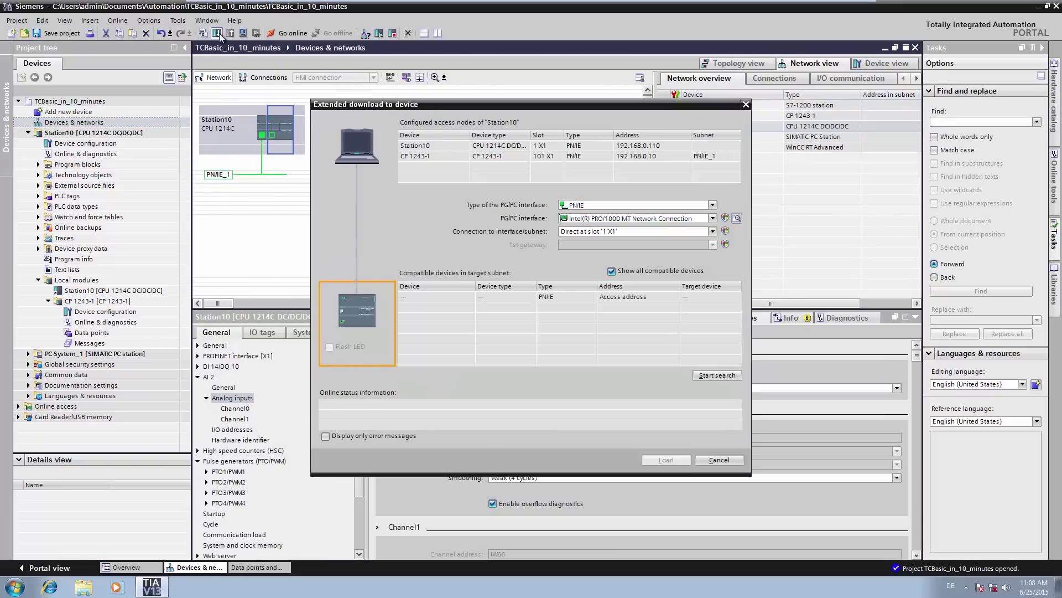
click(716, 375)
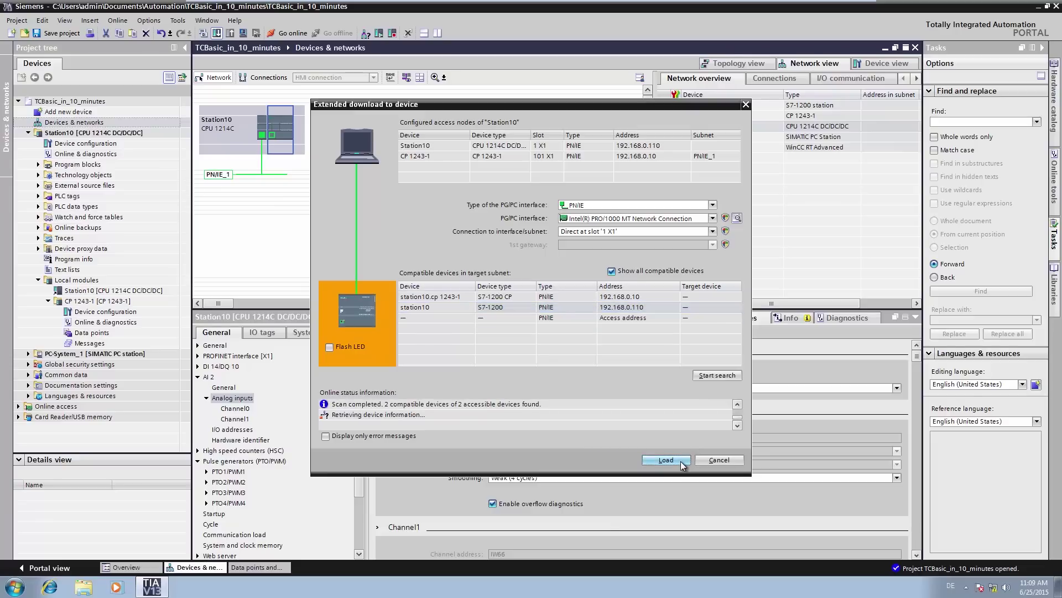
click(680, 460)
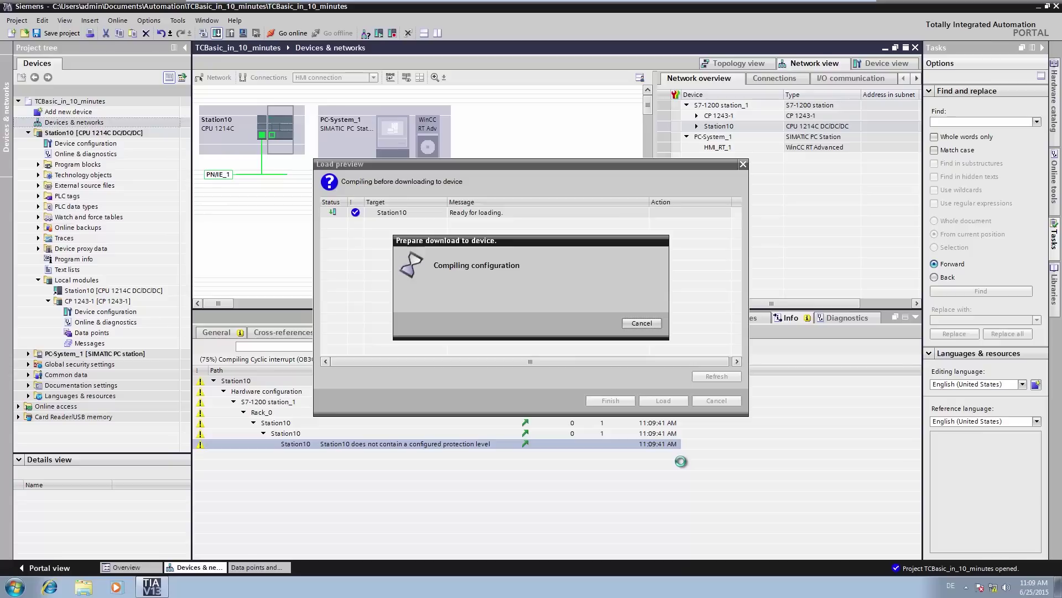
click(664, 403)
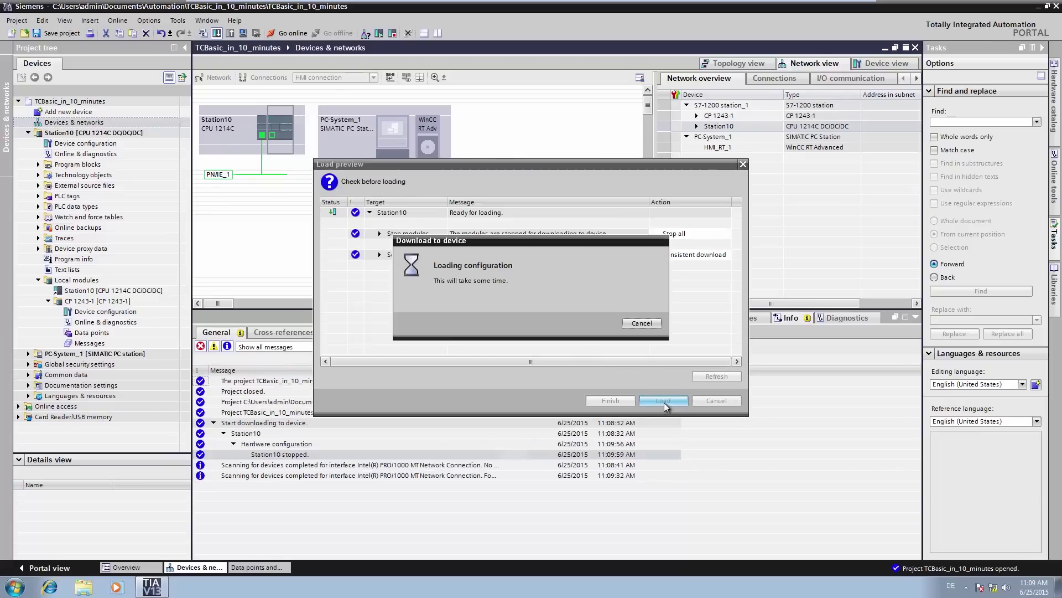
click(629, 403)
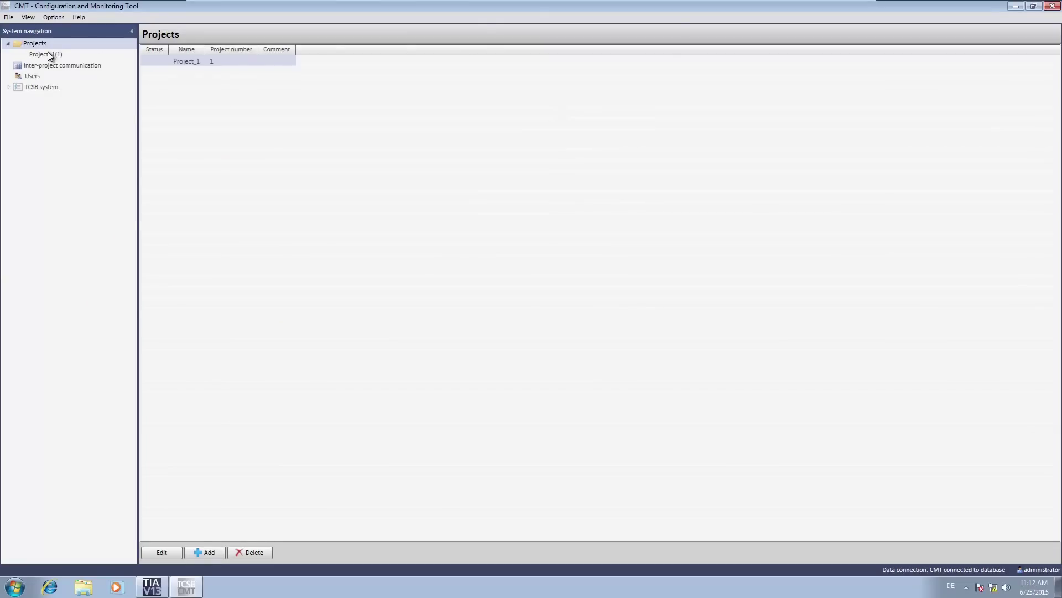
Add a CP1243-1 connection for Station 10 to Project_1(1) with its name and passwords.
click(48, 52)
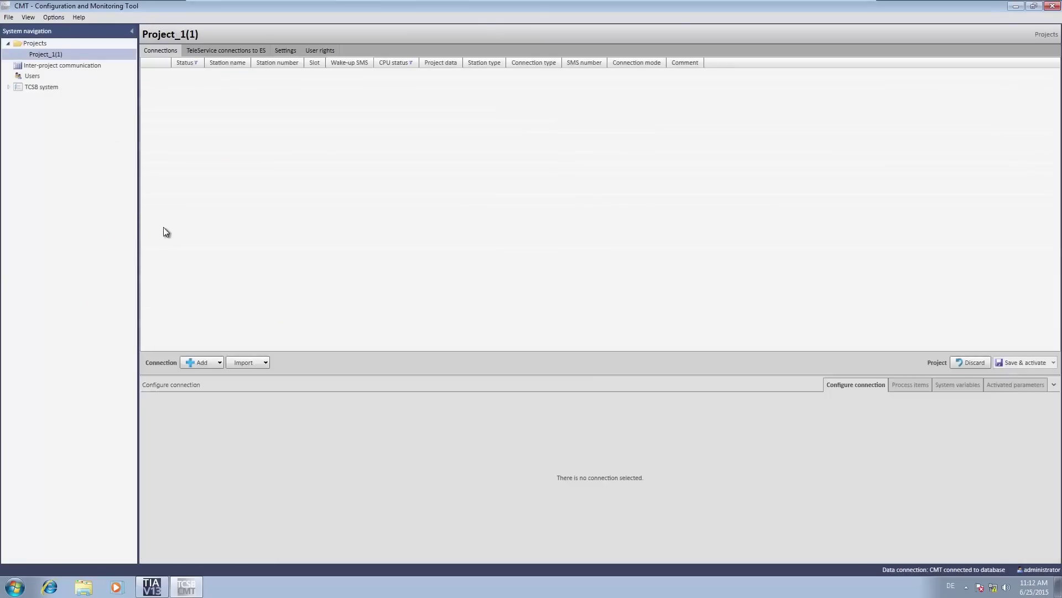
click(217, 364)
mouse_move(211, 390)
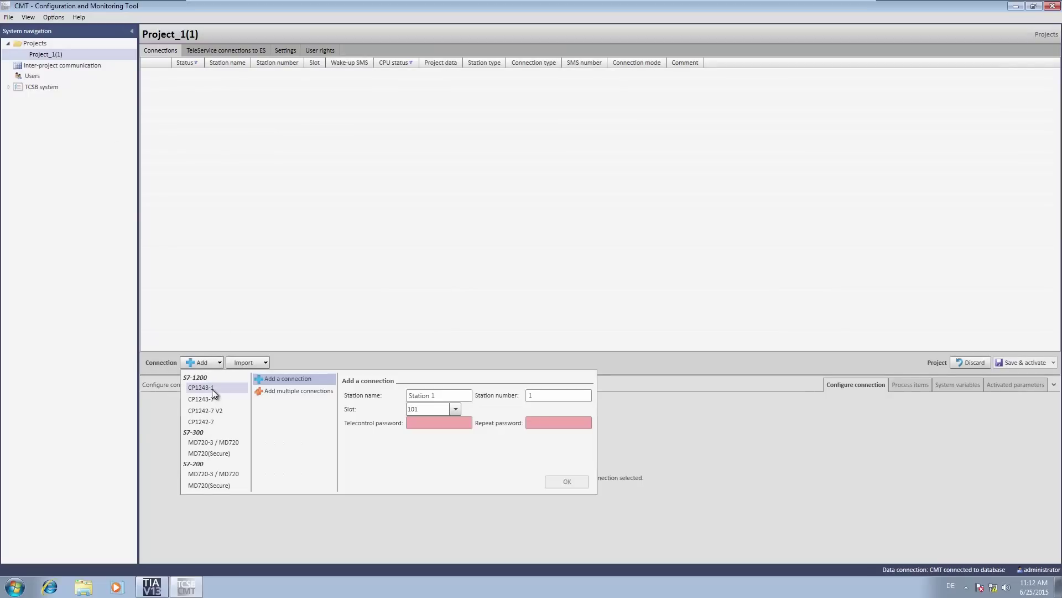
click(450, 395)
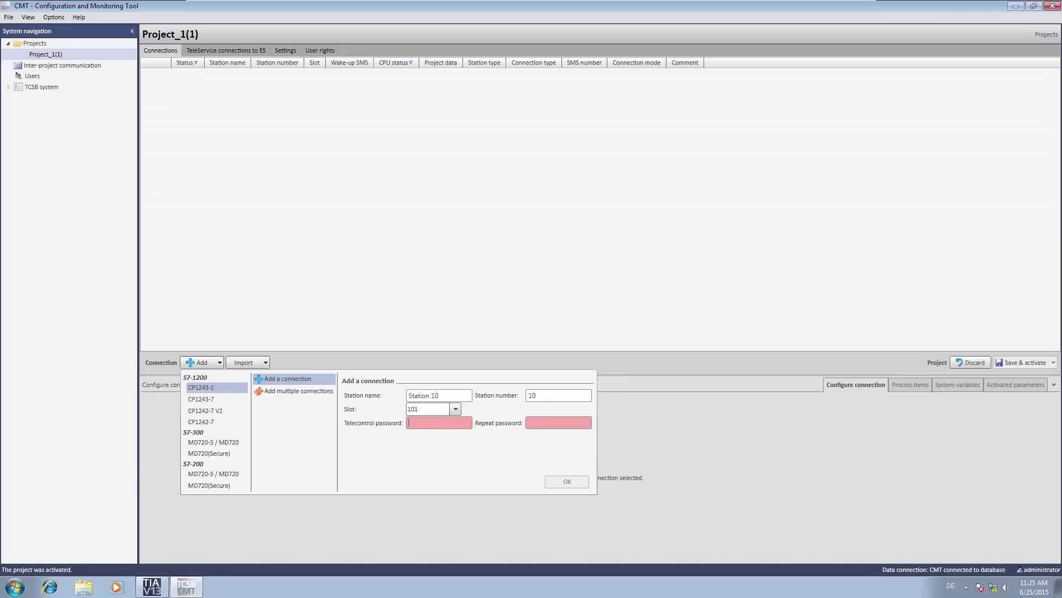
text(**************)
key(Return)
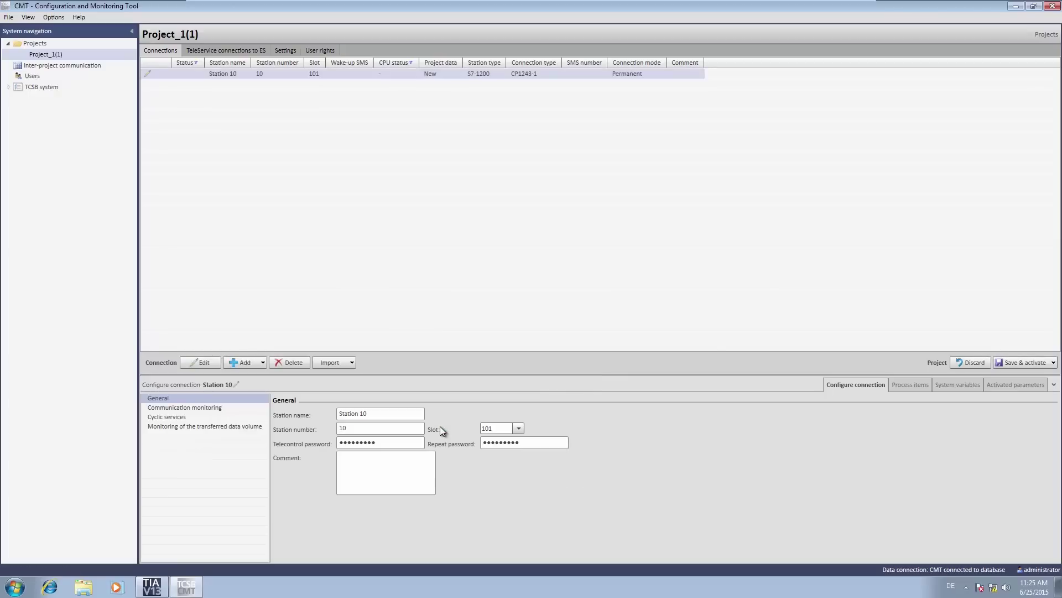
Save and activate Project_1(1).
click(214, 410)
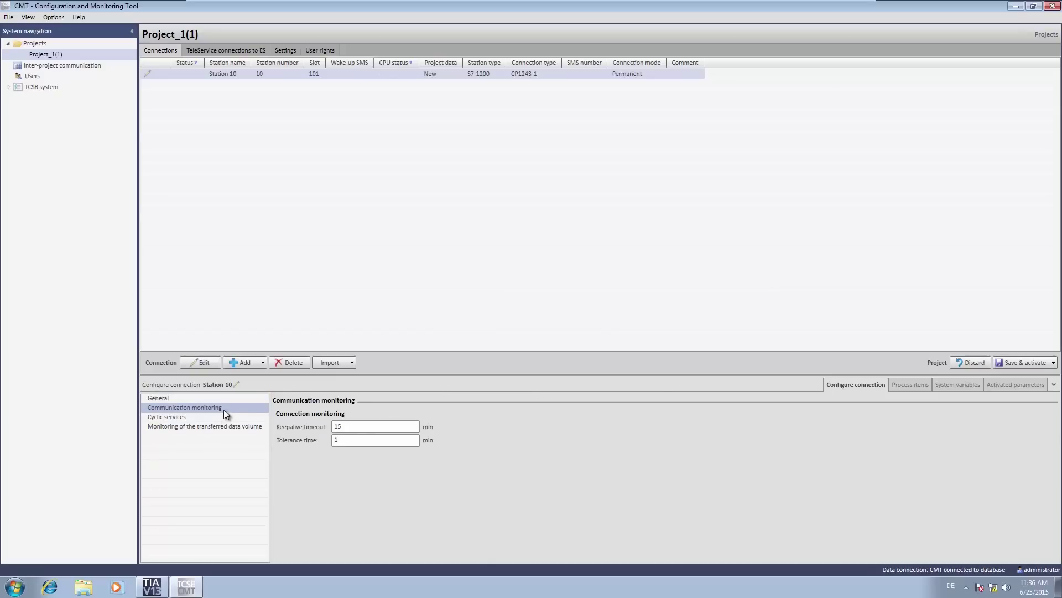
click(1024, 363)
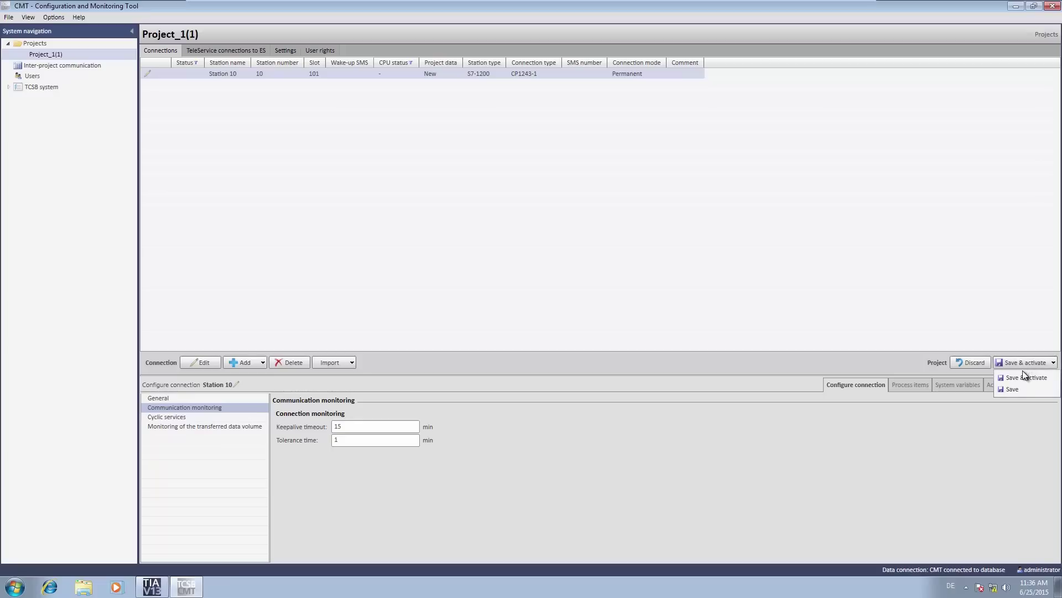
click(1021, 378)
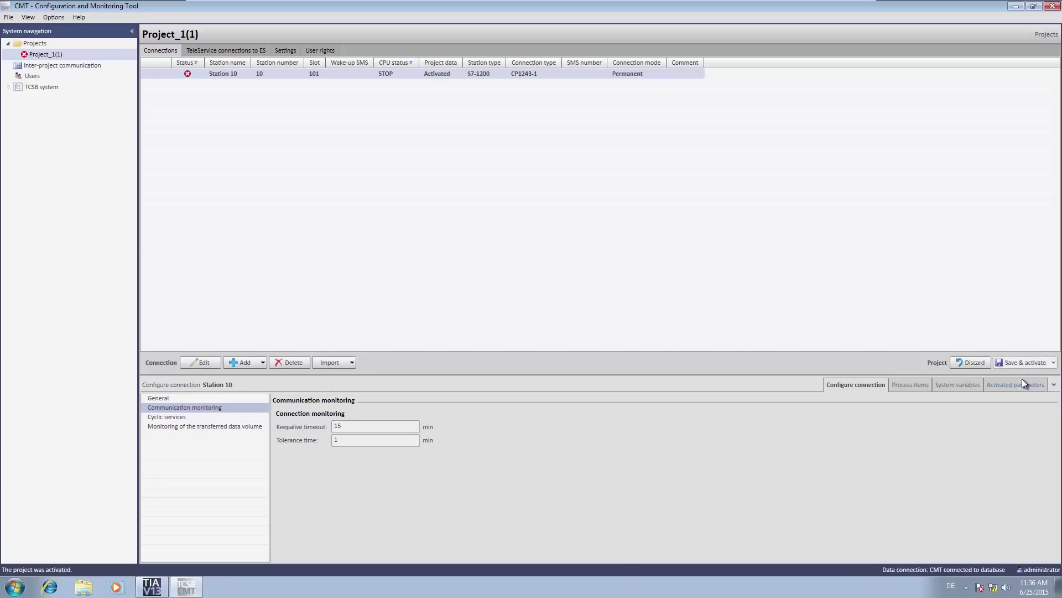
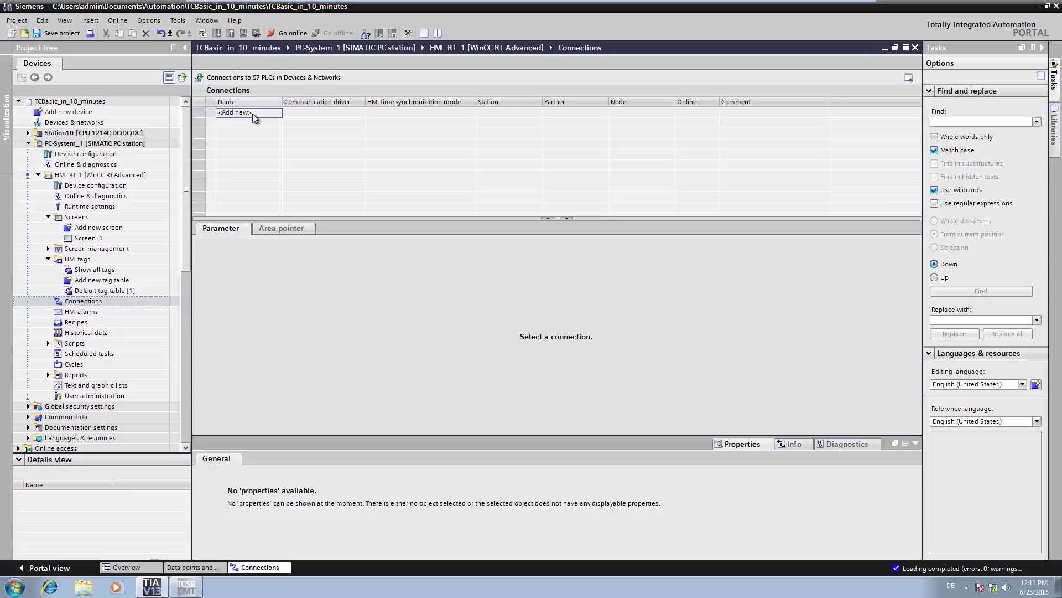
Create connection TCSB_OPC with the OPC driver and local OPC.SimaticNET.TCSB server, then show all HMI tags.
text(TCSB)
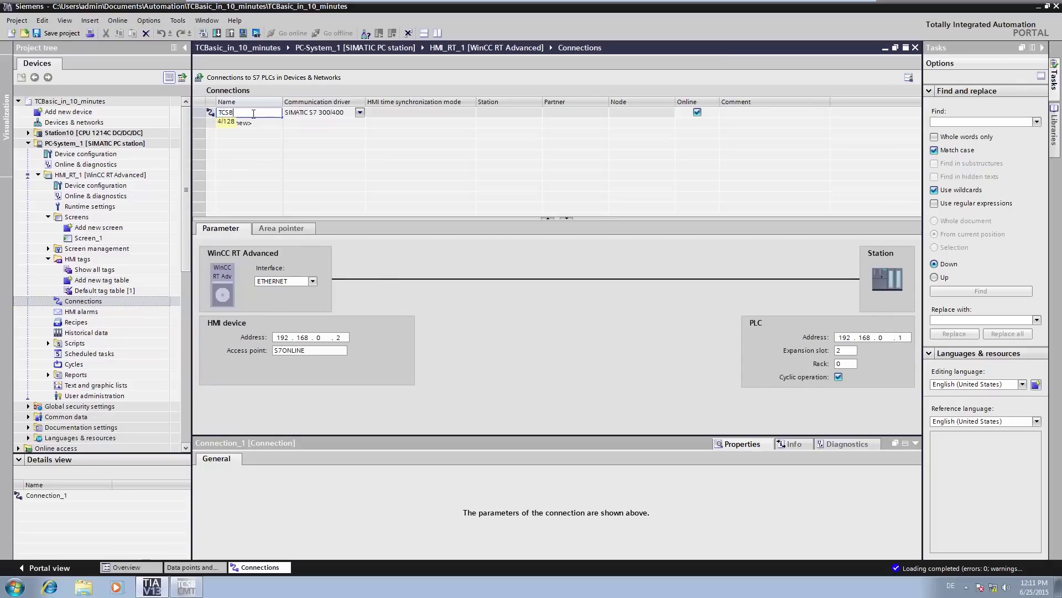
text(_OPC)
key(Return)
click(348, 113)
click(360, 112)
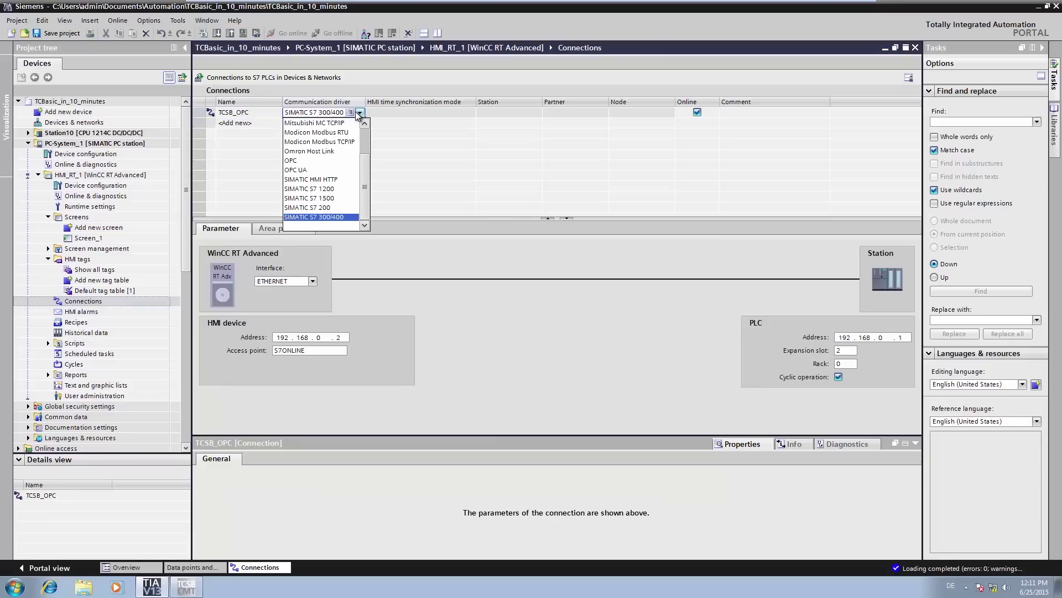
click(319, 161)
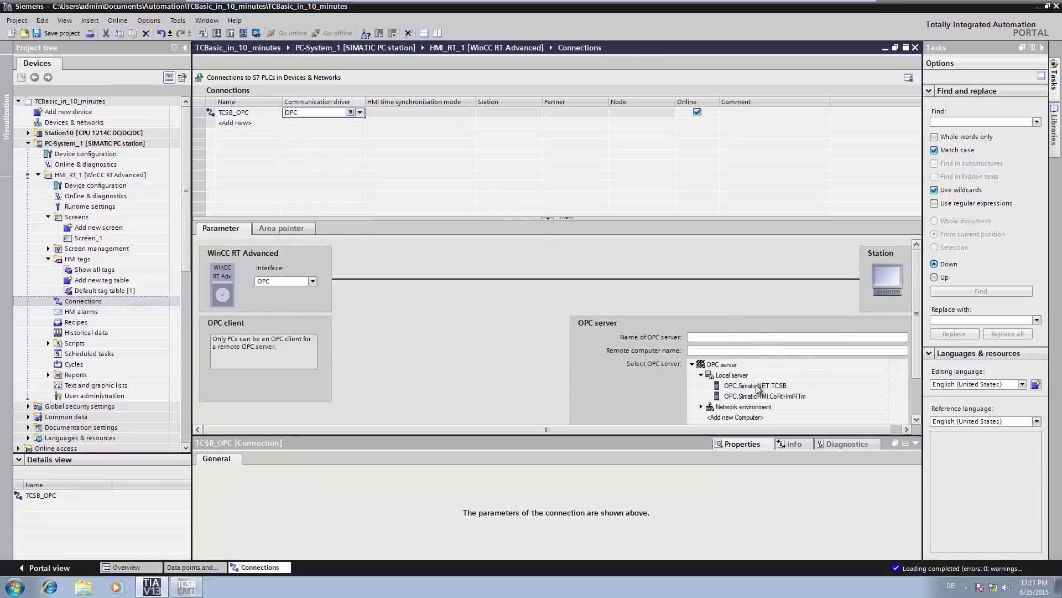
click(774, 349)
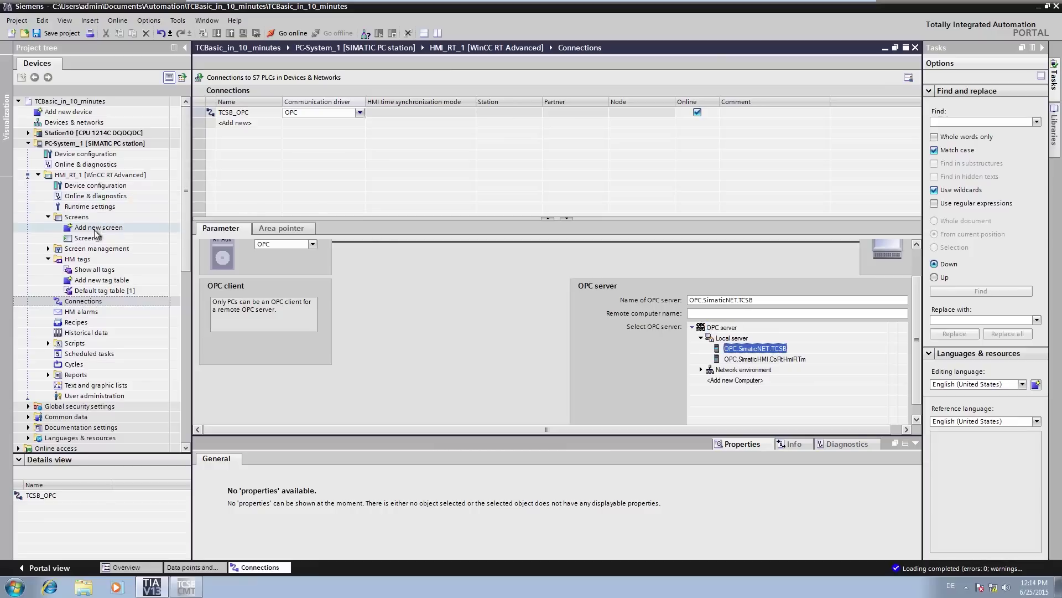
double_click(91, 270)
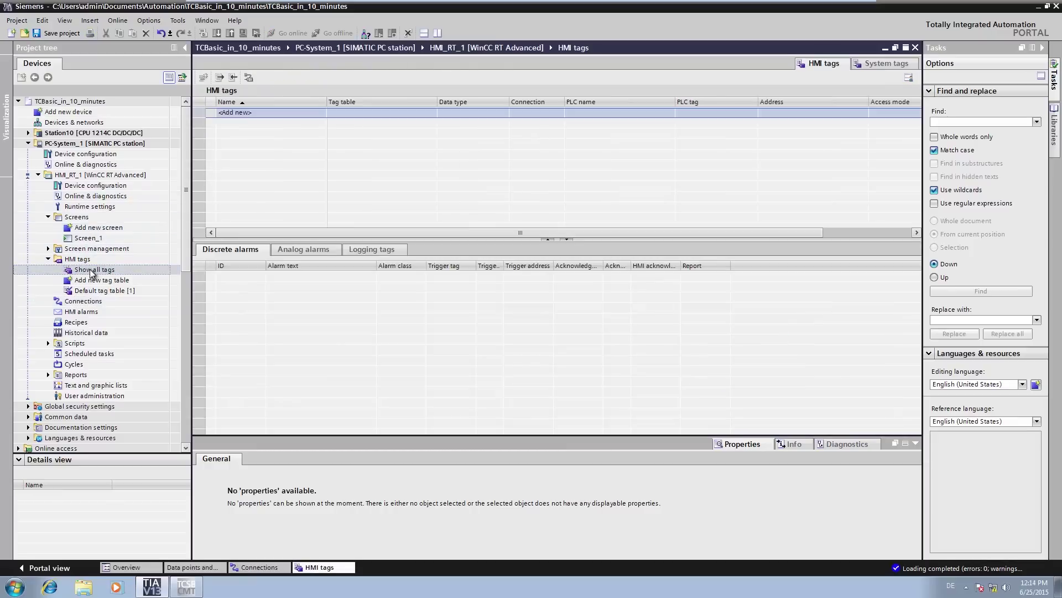
Add a new HMI tag named DI0.0 on the TCSB_OPC connection.
double_click(264, 113)
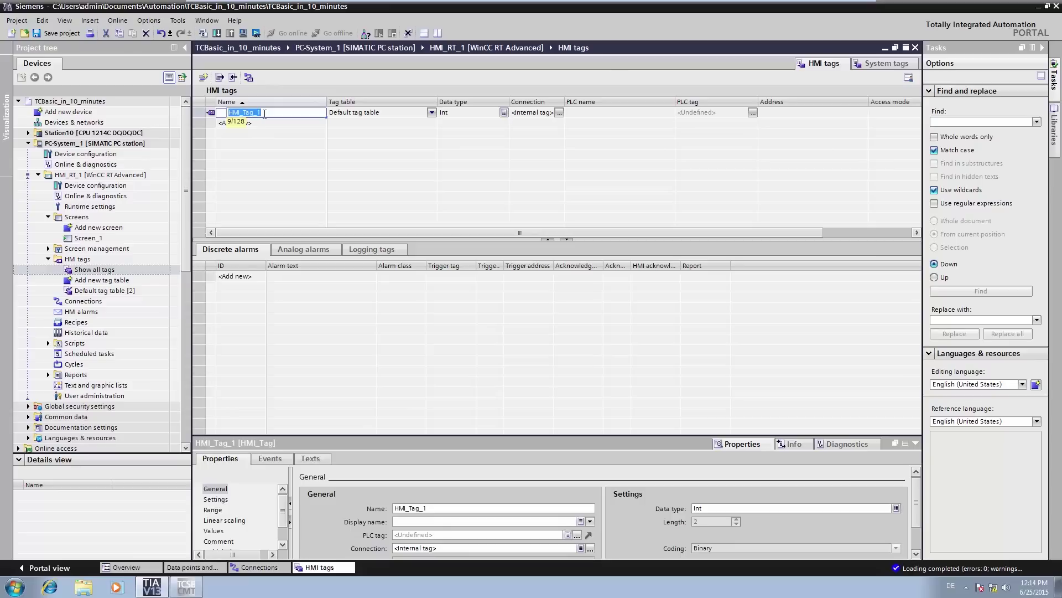
text(DI0.)
key(Return)
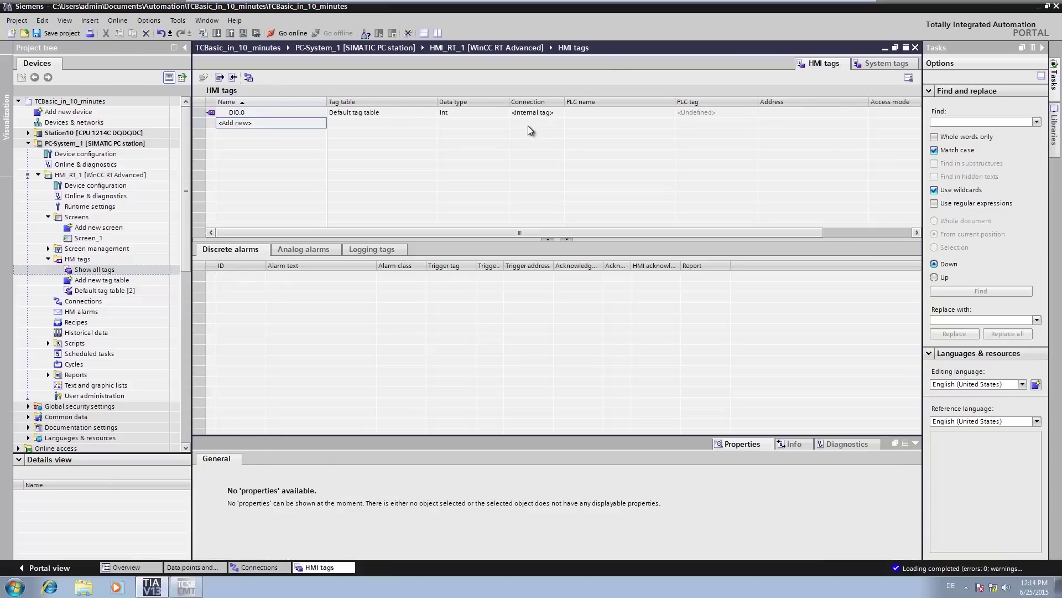
click(545, 113)
click(559, 113)
click(663, 168)
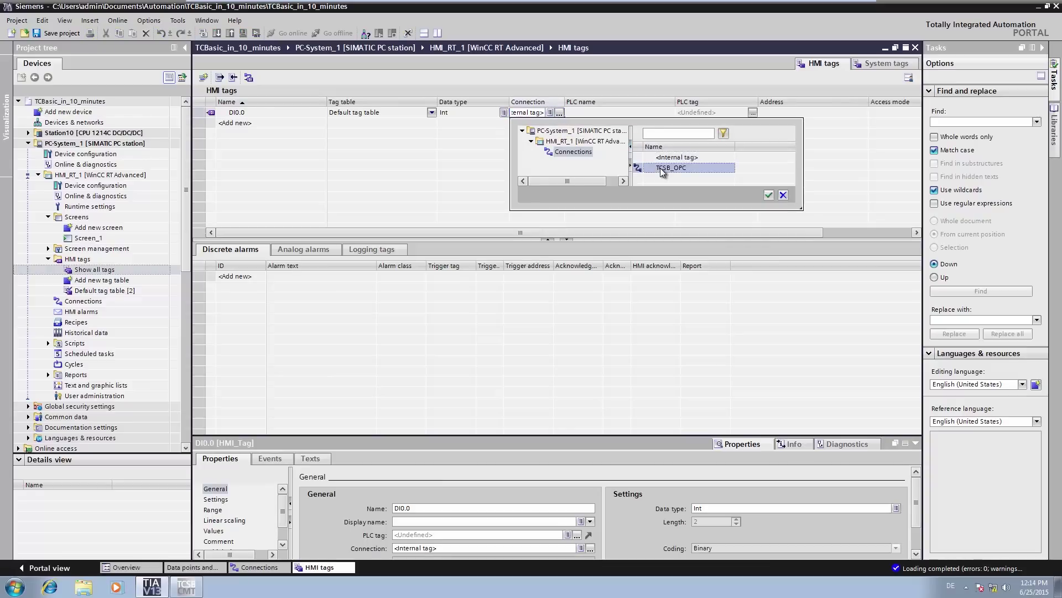
click(768, 195)
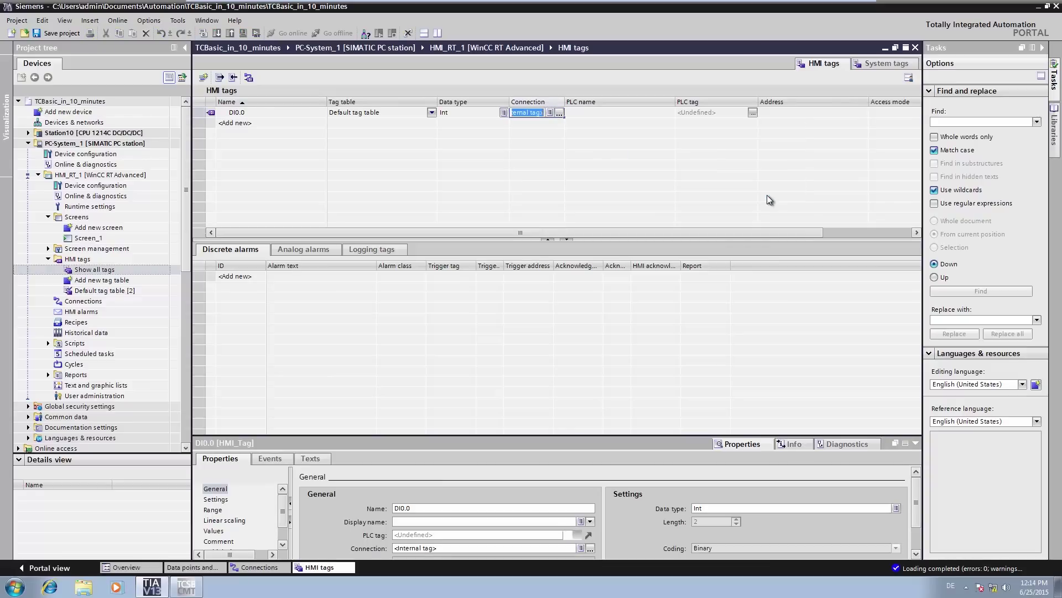
Set DI0.0's address to the OPC item DP.DI0_0 under Project_1 > Objects > DP.
click(868, 112)
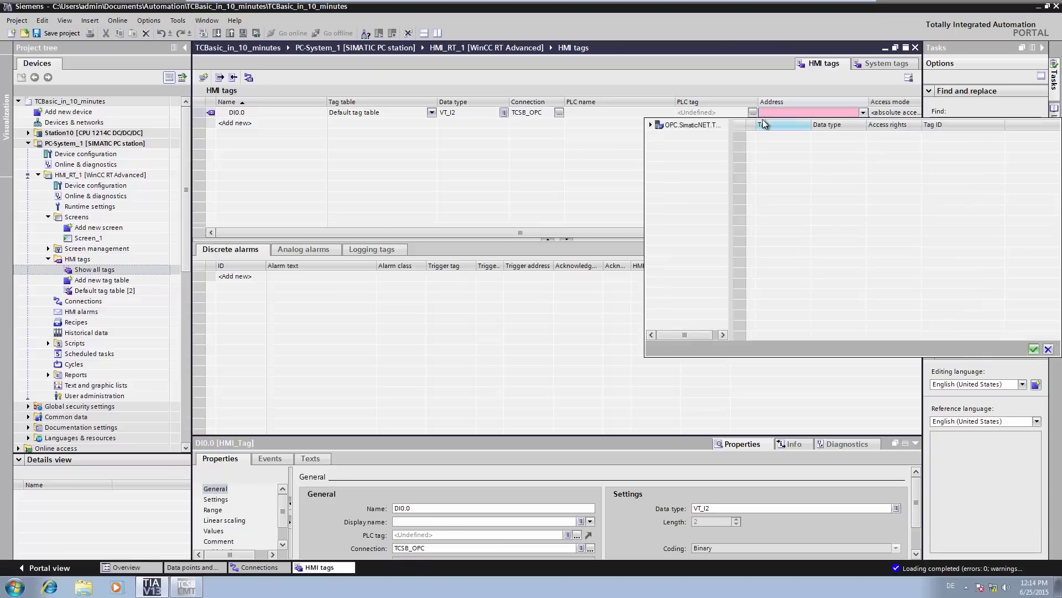
double_click(691, 125)
click(659, 146)
click(669, 157)
click(677, 167)
click(686, 178)
click(711, 188)
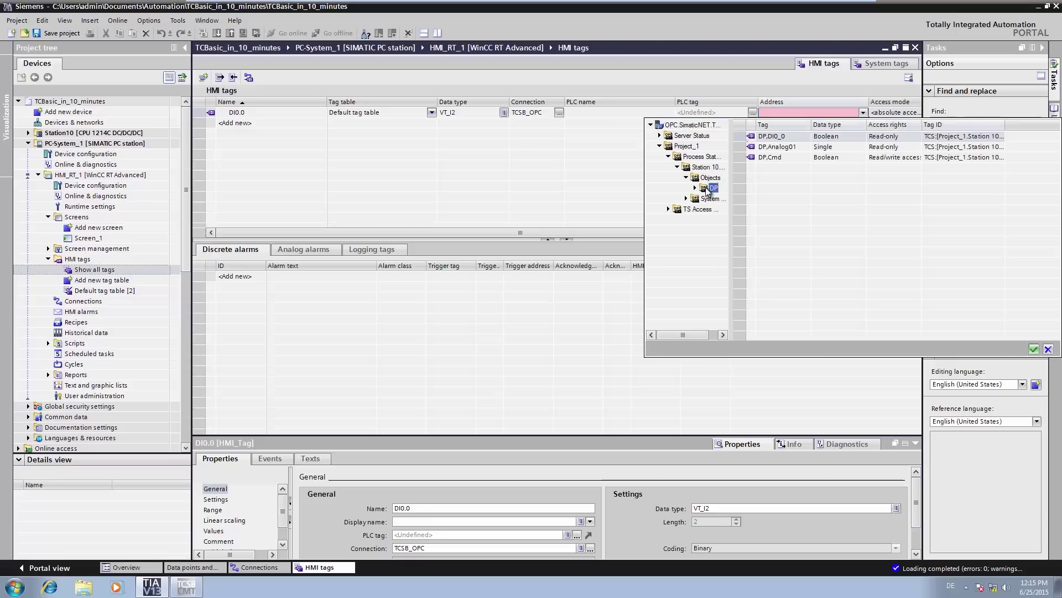
click(958, 268)
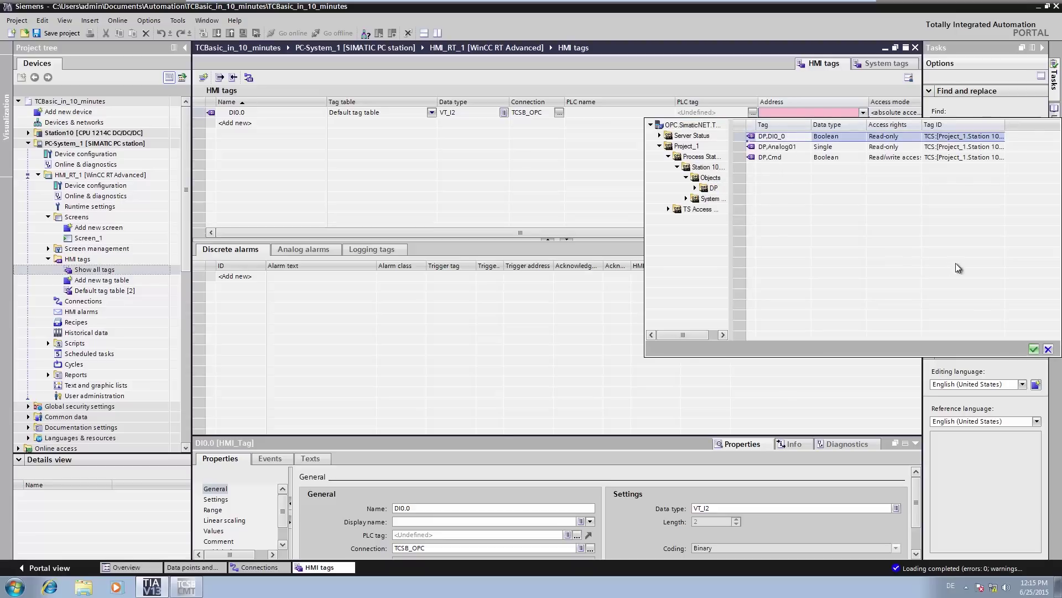
click(1028, 350)
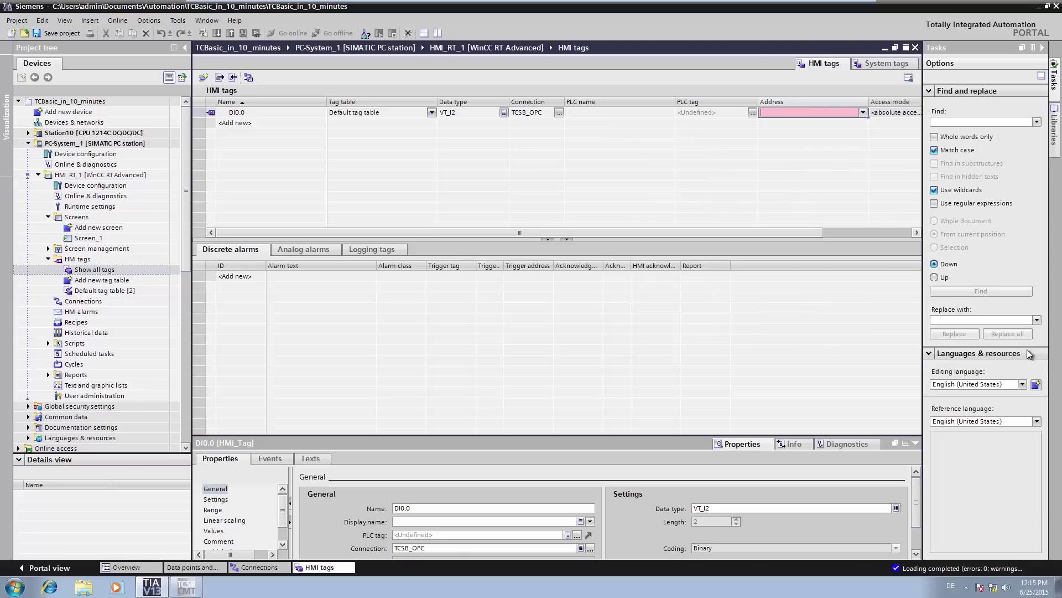
Add HMI tag Analog01 addressed to the OPC item DP.Analog01.
double_click(273, 125)
text(Analog01)
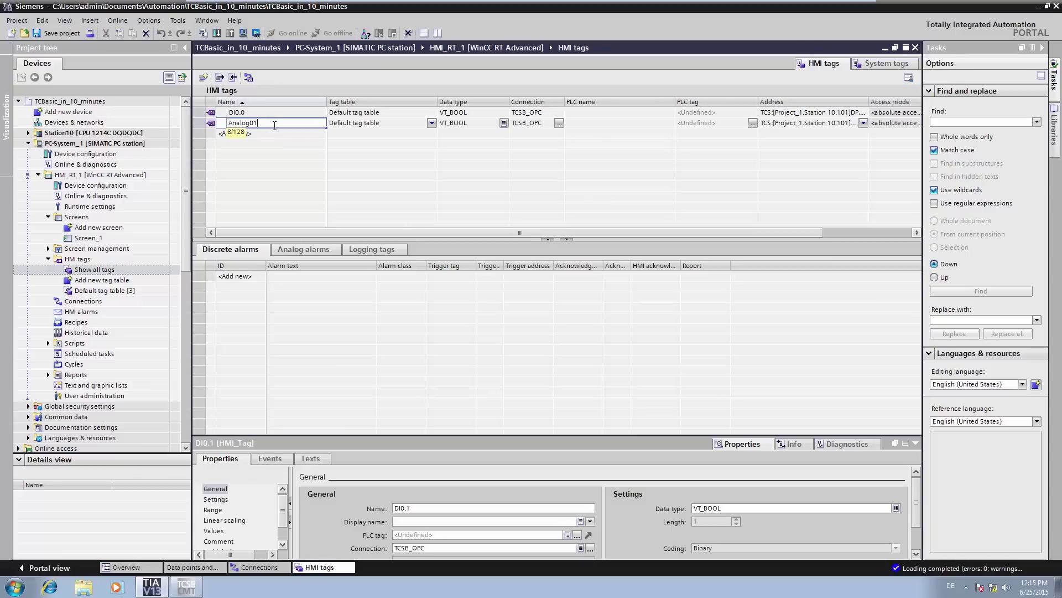
key(Return)
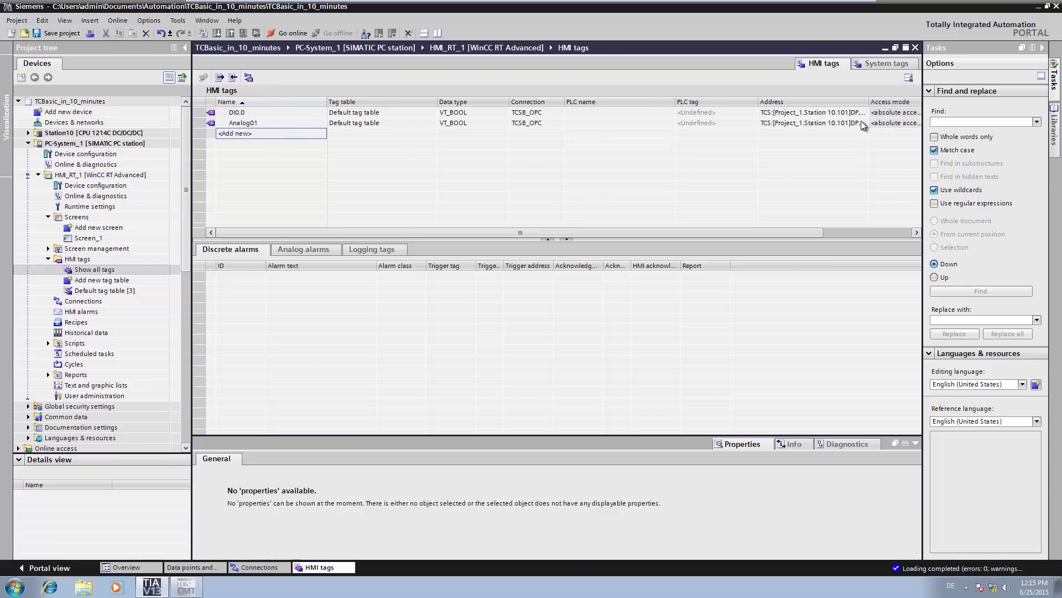
click(861, 123)
click(862, 123)
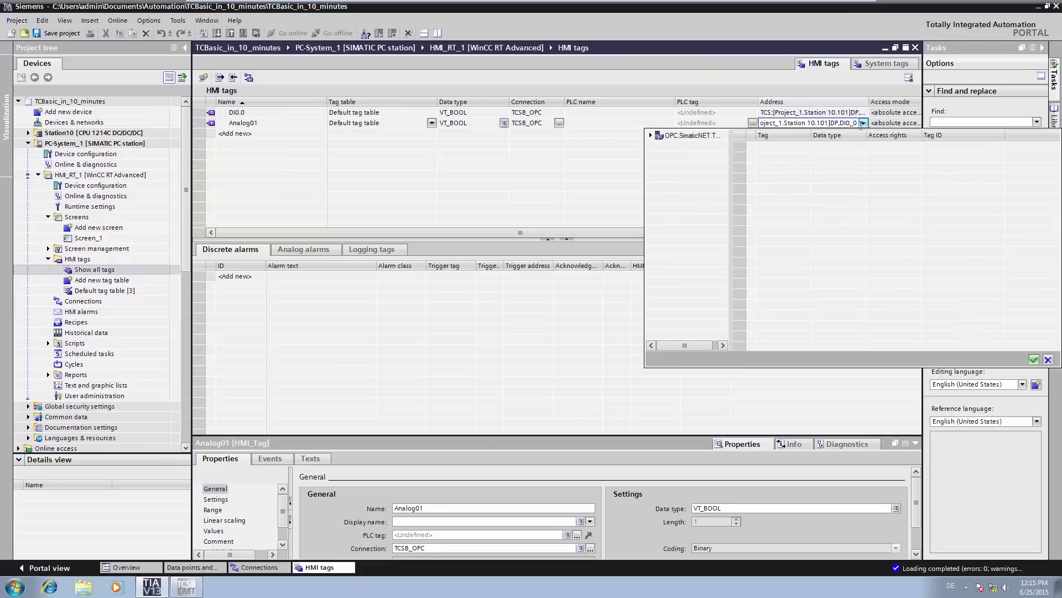
double_click(658, 135)
click(660, 157)
click(670, 167)
click(677, 178)
double_click(698, 189)
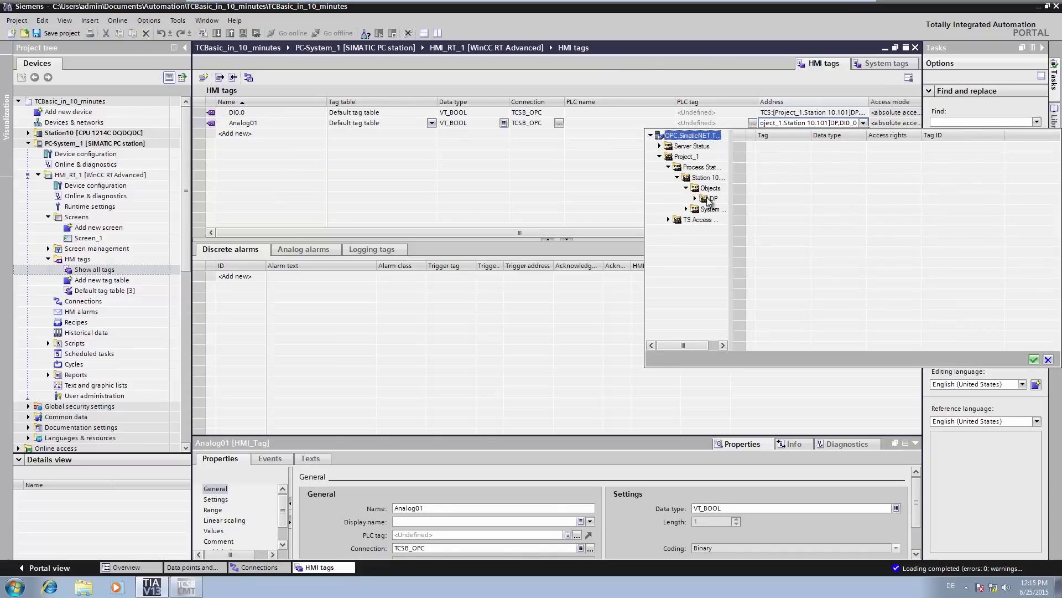
click(713, 198)
click(796, 158)
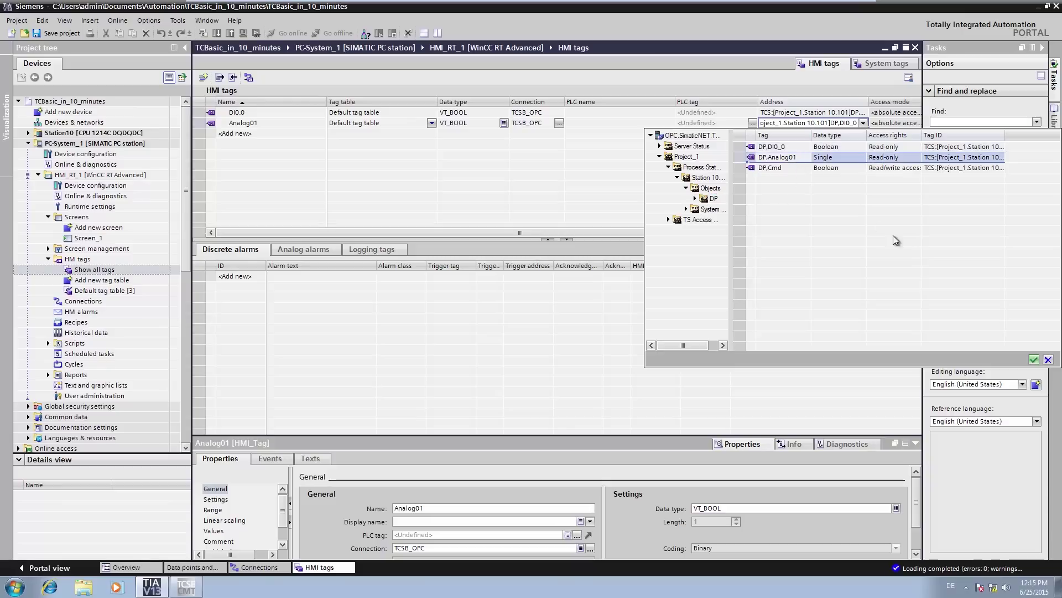
click(1033, 359)
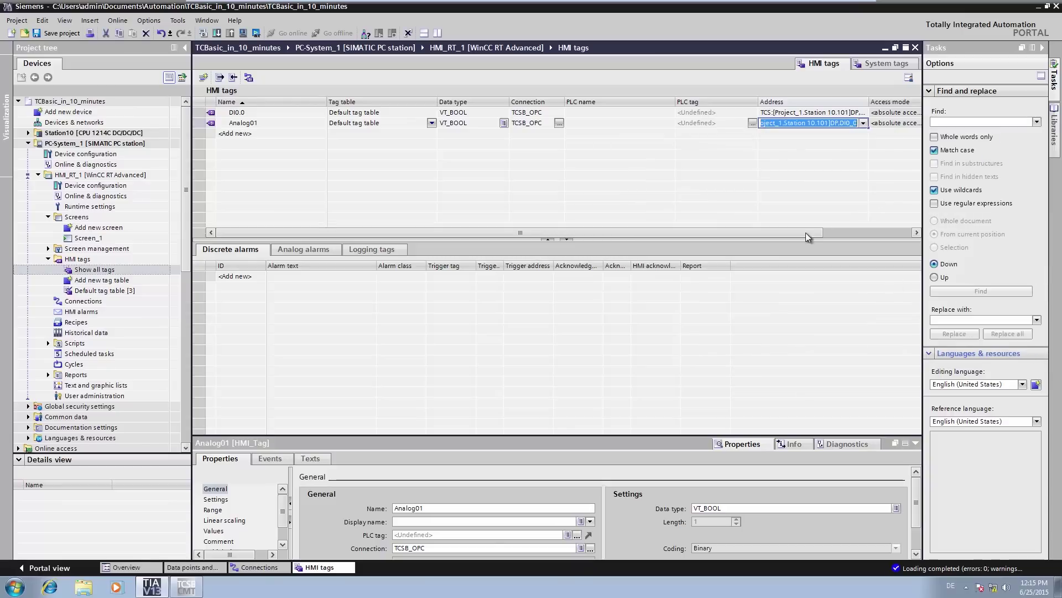
Add HMI tag Cmd and browse its address to Station 10's DP,Cmd OPC item.
click(271, 135)
text(Cmd)
key(Return)
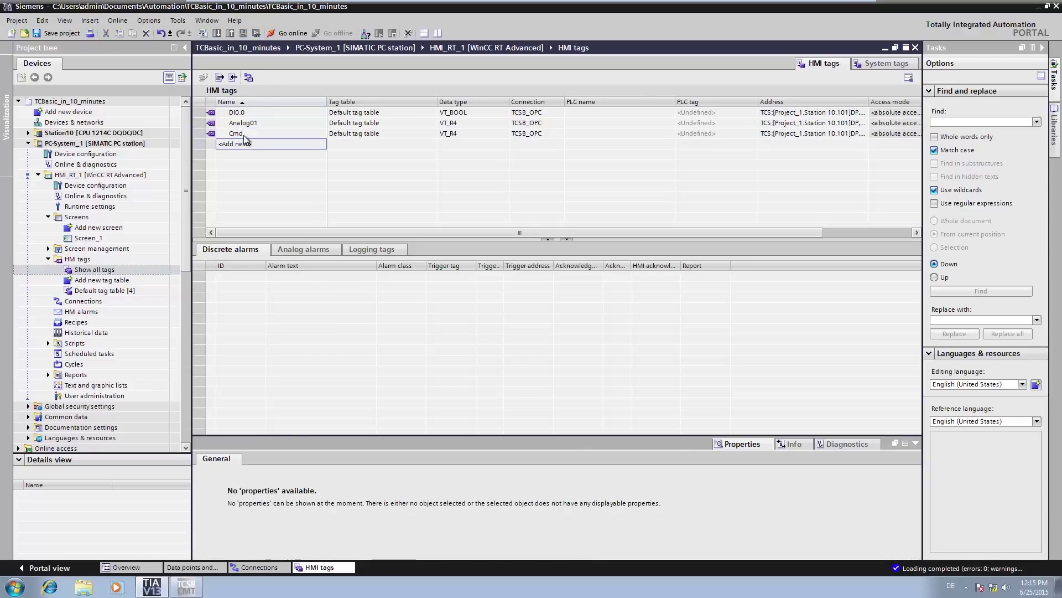
click(858, 134)
click(863, 133)
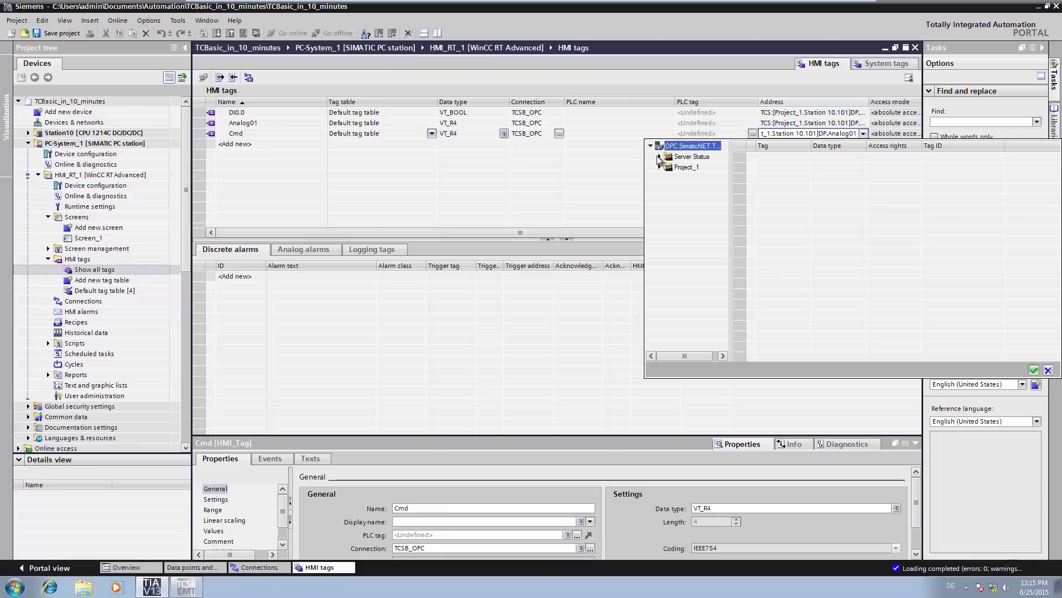
click(659, 167)
click(668, 177)
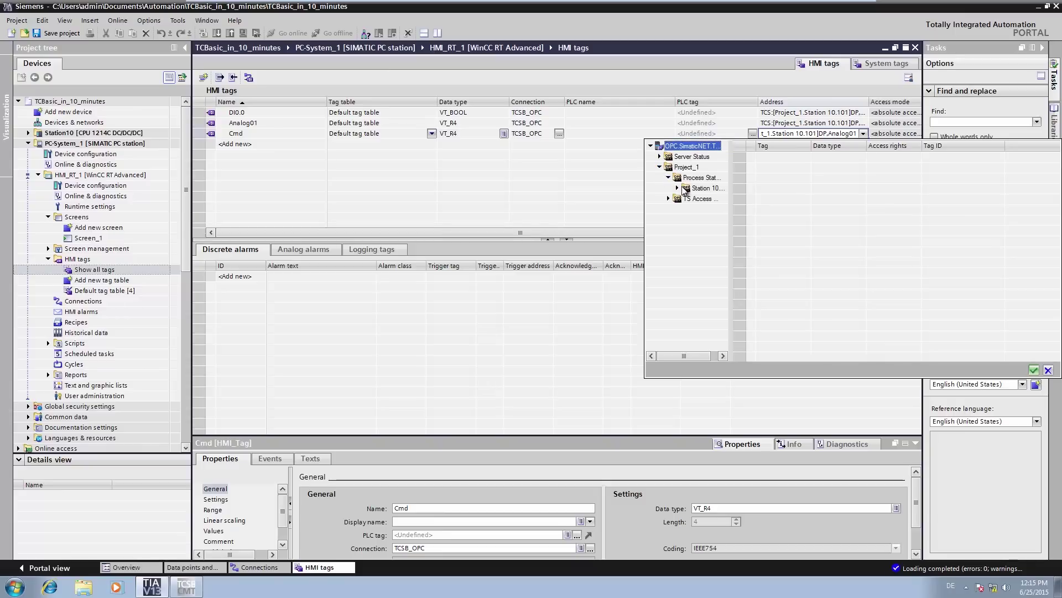
click(678, 188)
click(686, 198)
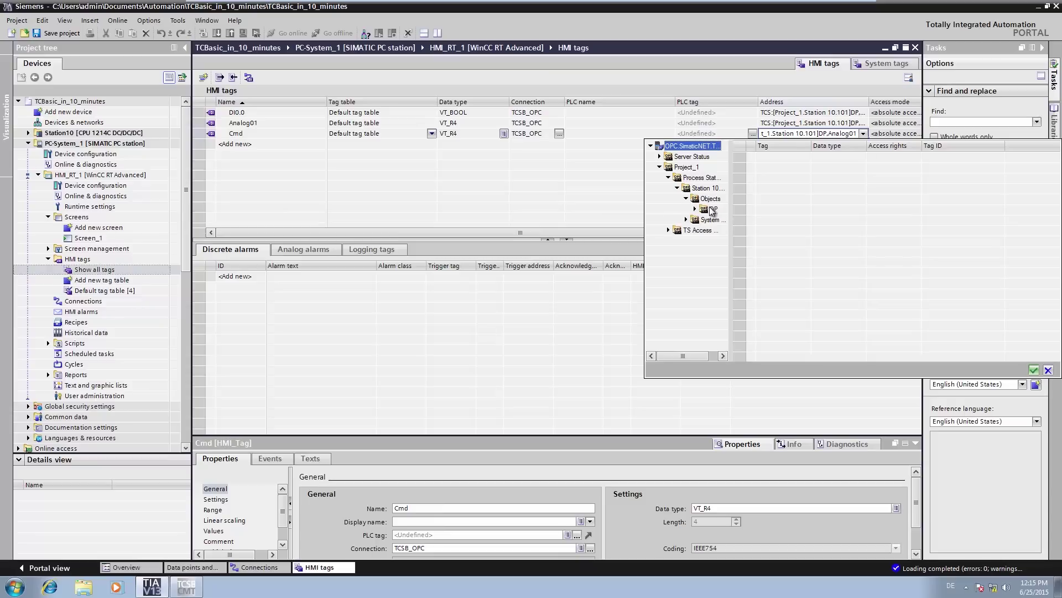
click(714, 209)
click(785, 178)
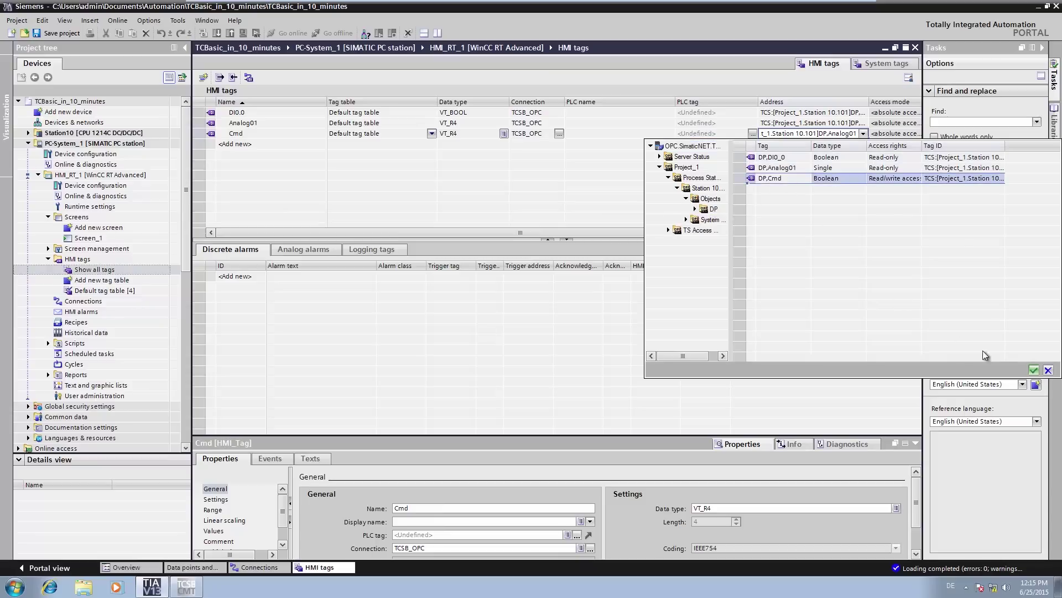
click(1033, 370)
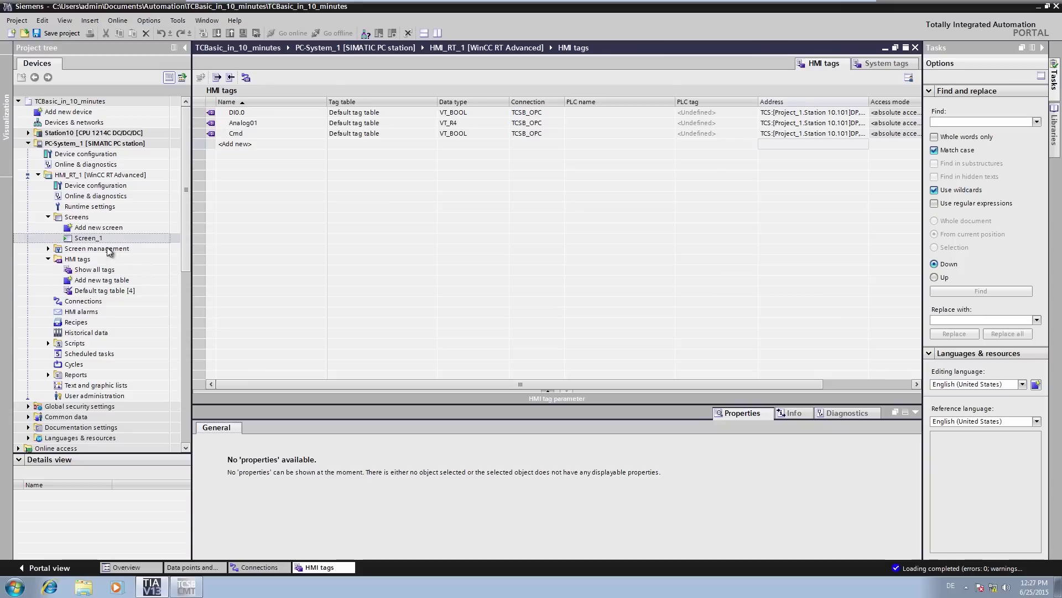
Open Screen_1 for editing at 50% zoom.
click(88, 238)
double_click(99, 239)
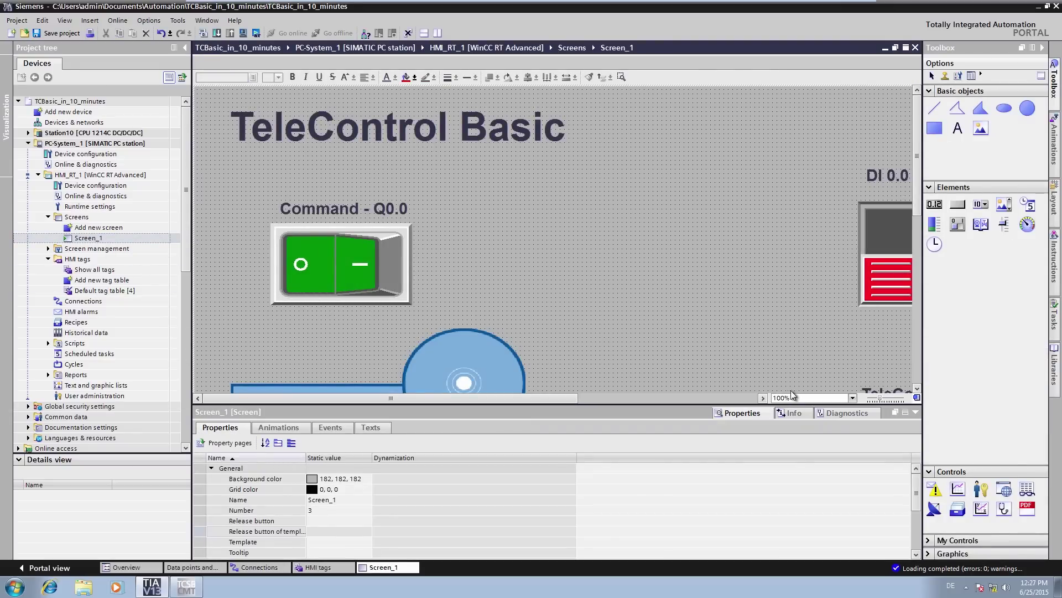
click(792, 394)
text(50)
key(Return)
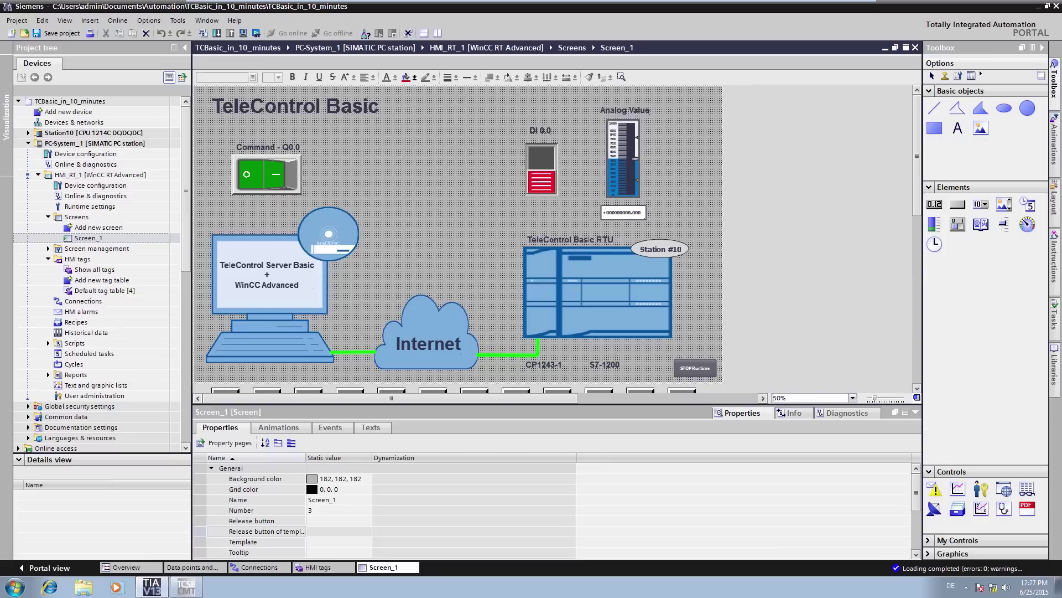
Set the DI 0.0 indicator's process value to the DI0.0 tag.
click(548, 175)
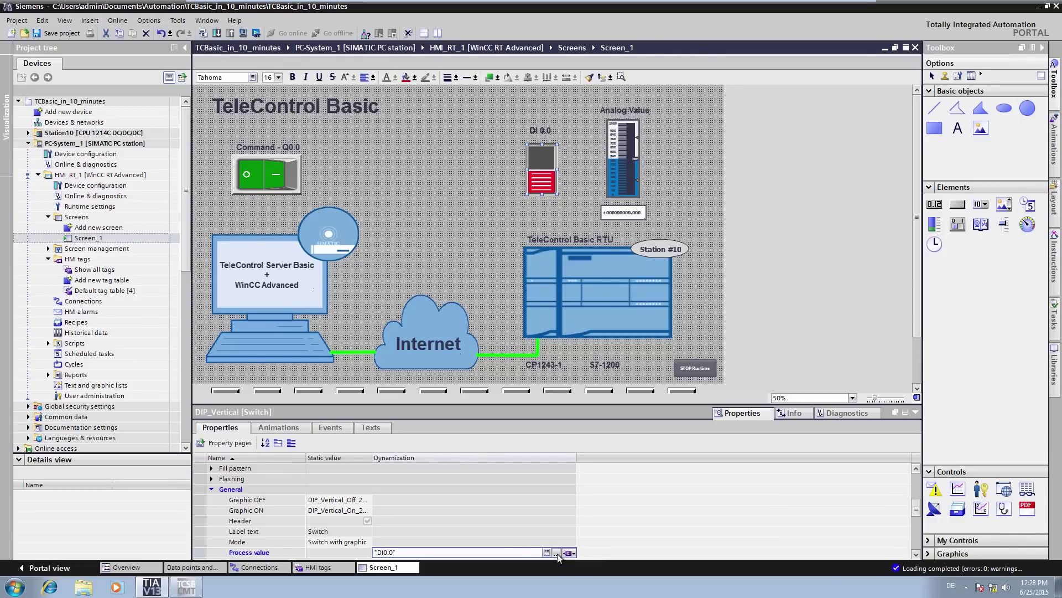
click(557, 554)
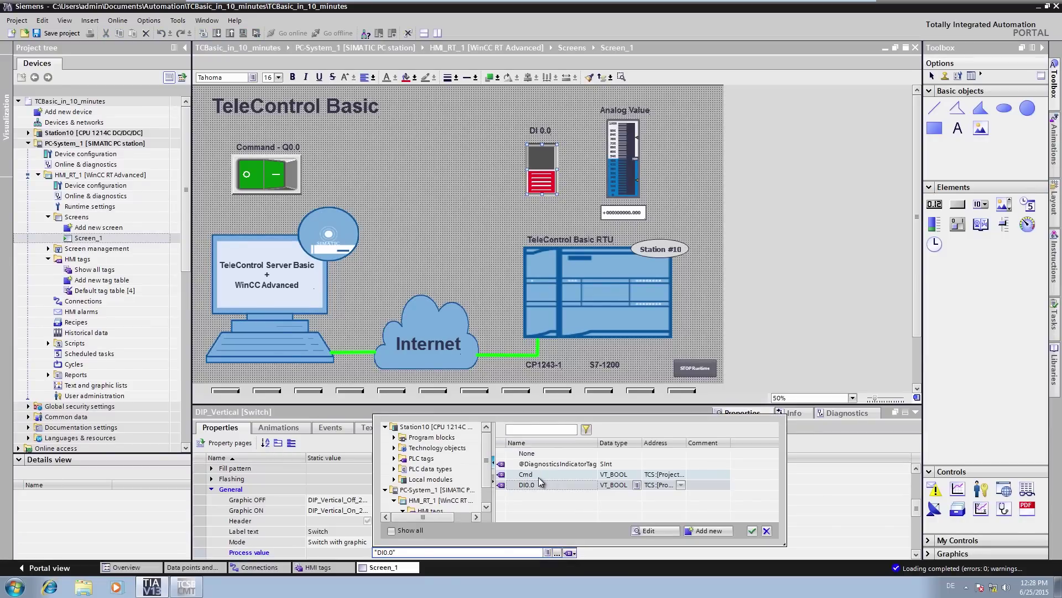
click(540, 485)
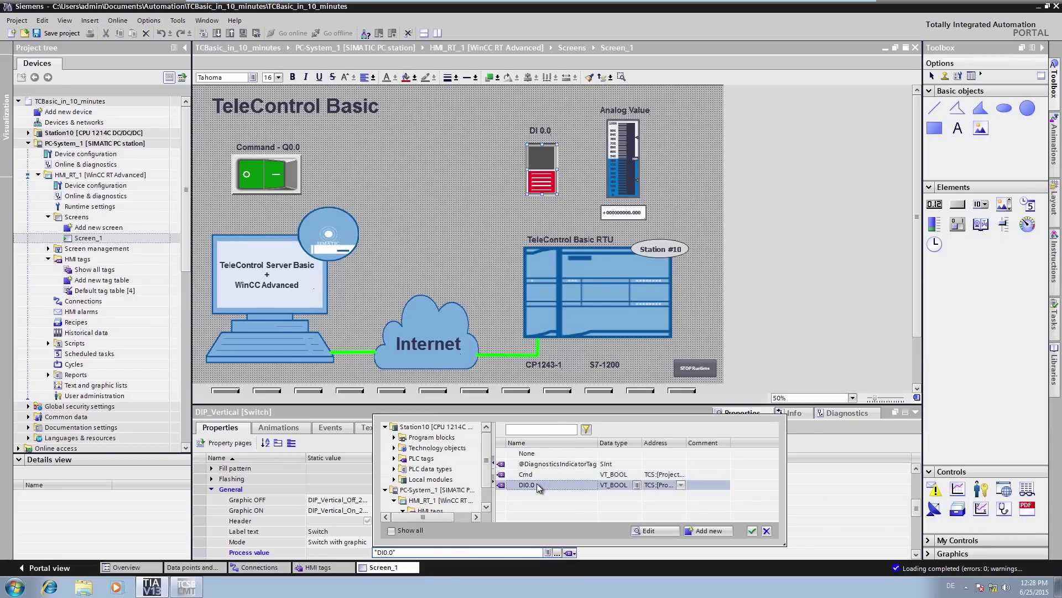
click(630, 189)
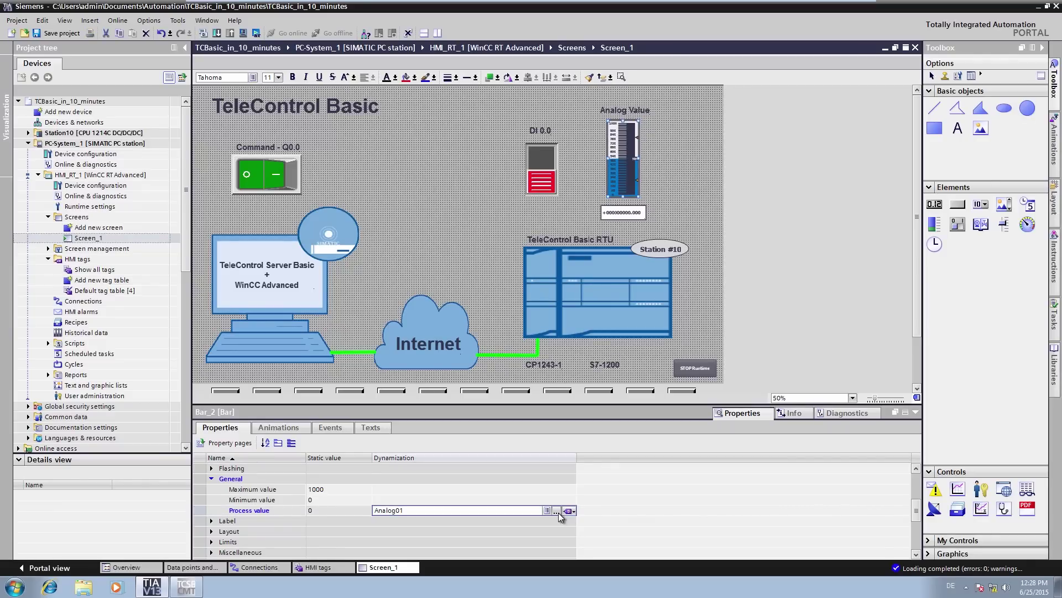
Bind the Analog Value bar to Analog01 and the Command toggle to Cmd, then compile.
click(557, 510)
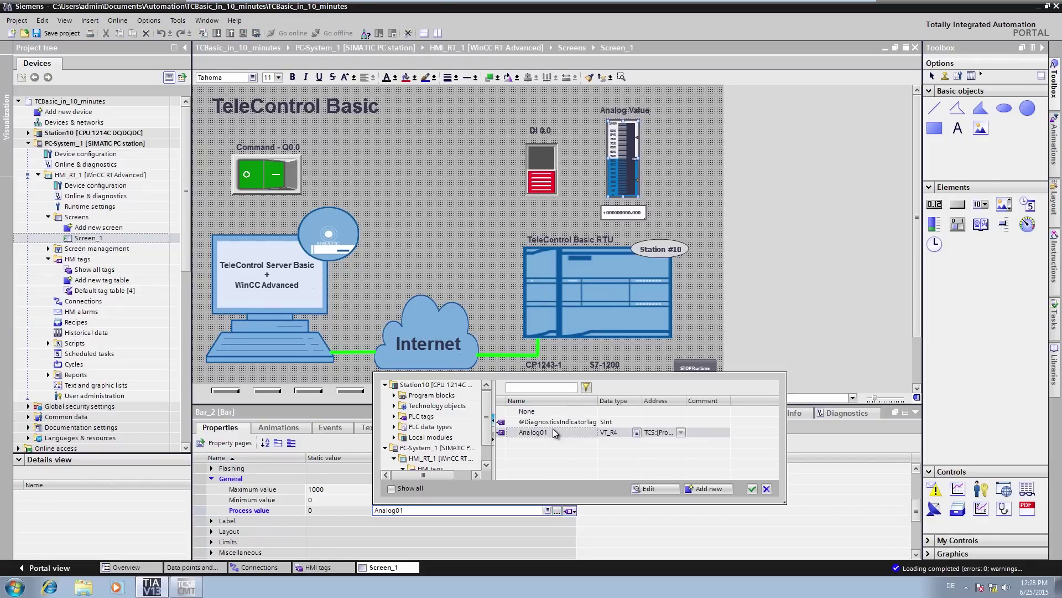
double_click(550, 432)
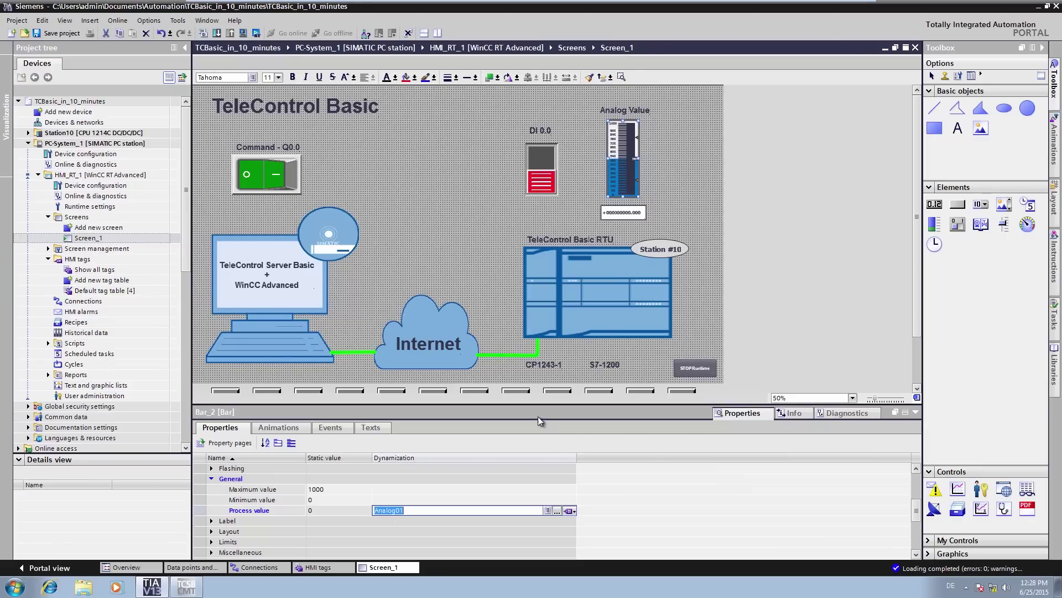
click(285, 184)
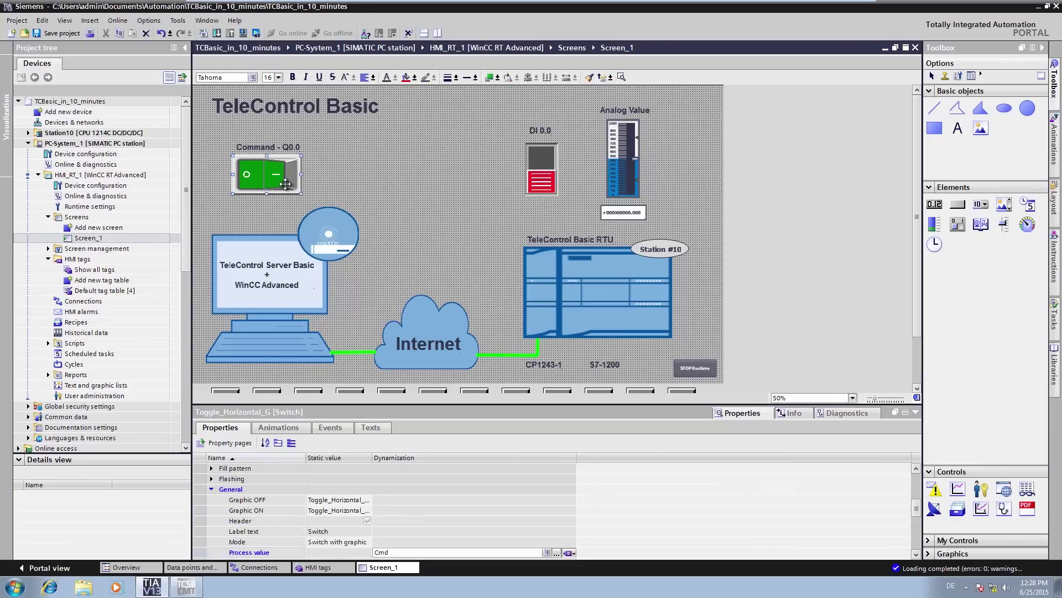
click(559, 552)
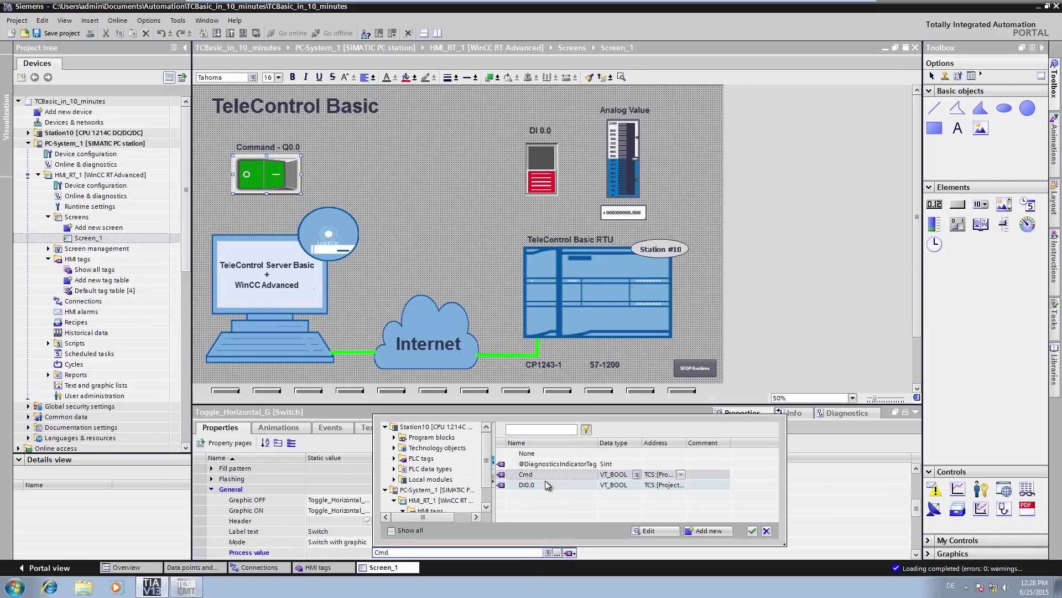
double_click(536, 474)
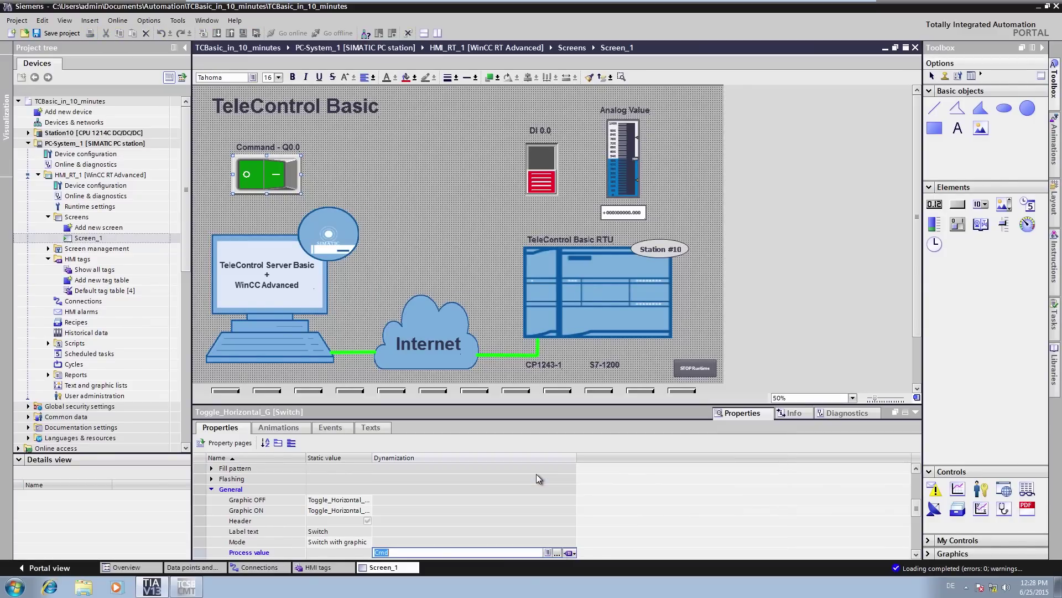
click(672, 505)
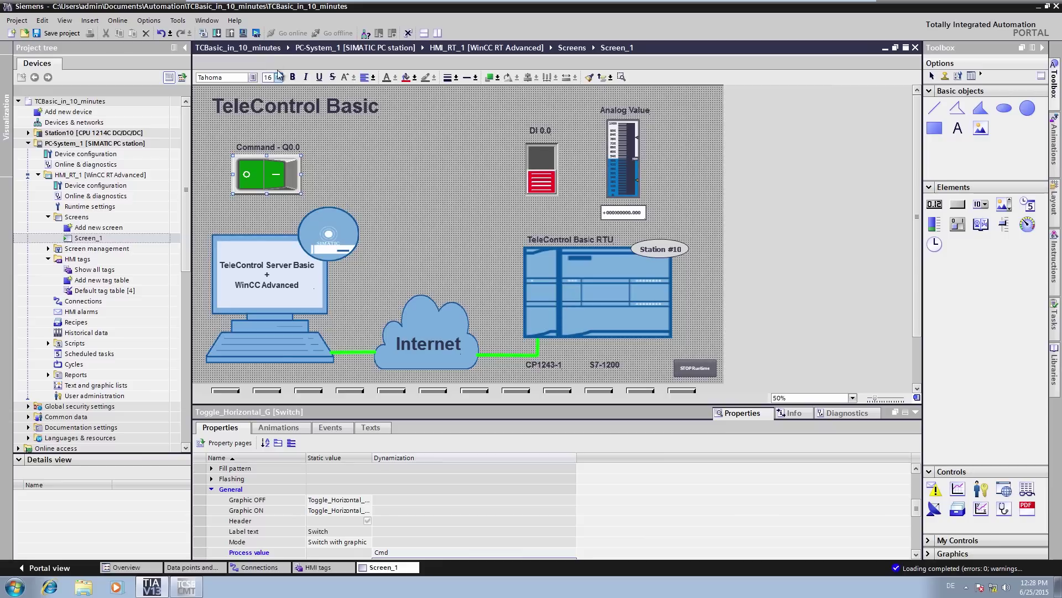
click(259, 34)
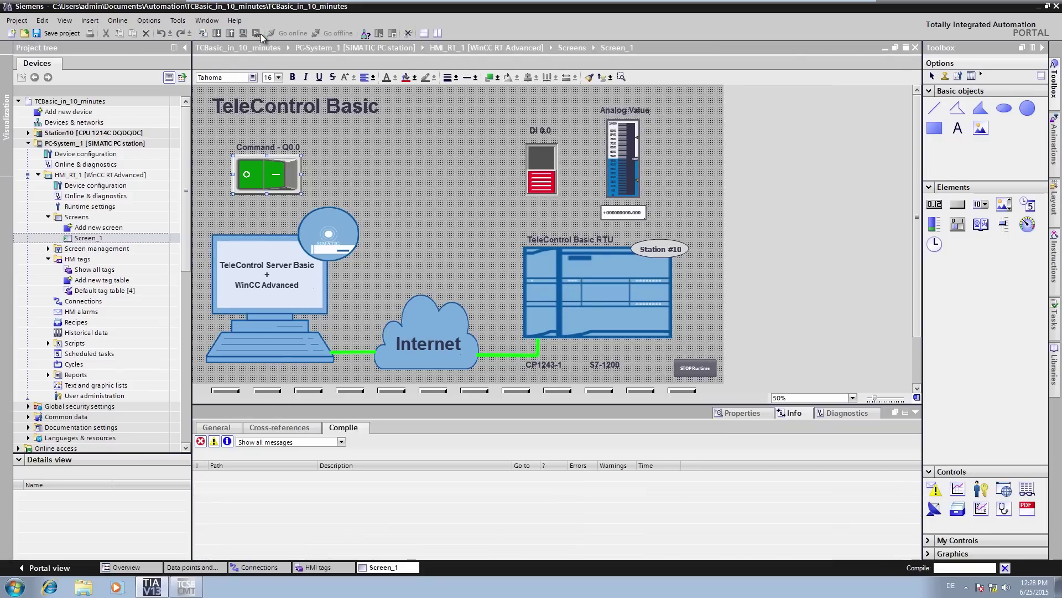